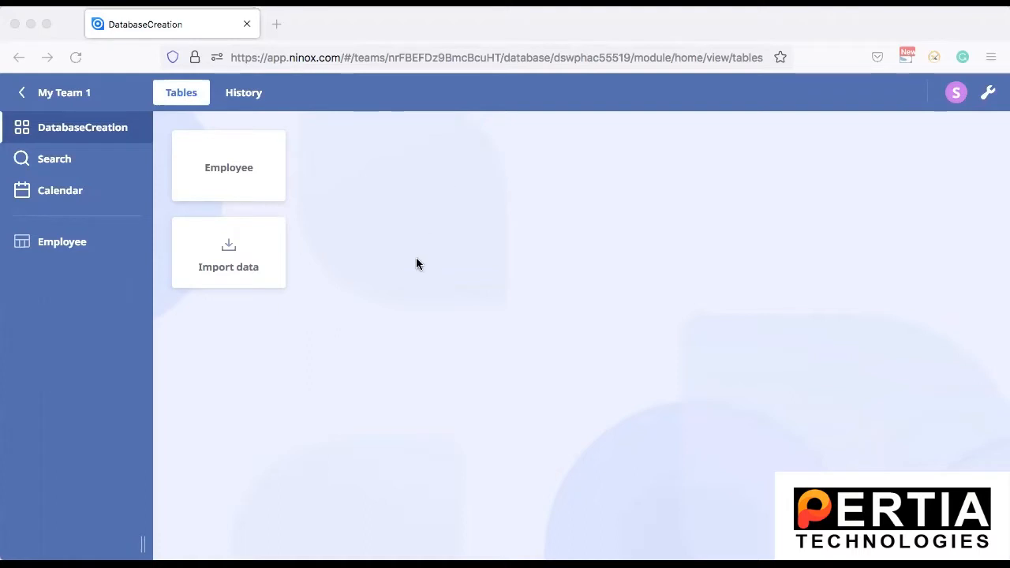
Step: Open the second record of the Employee table and turn on edit mode for its form
left_click(213, 169)
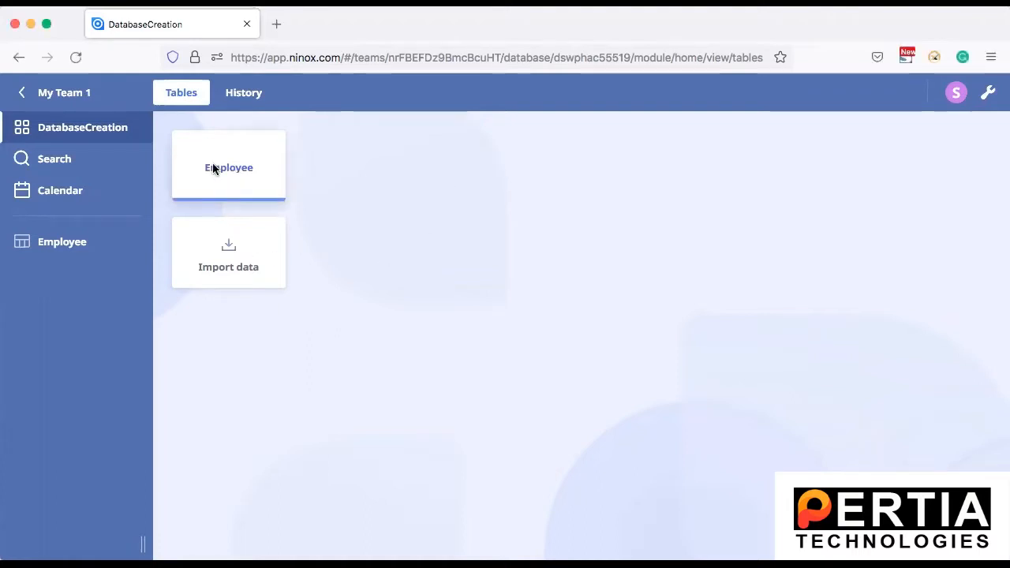
left_click(213, 168)
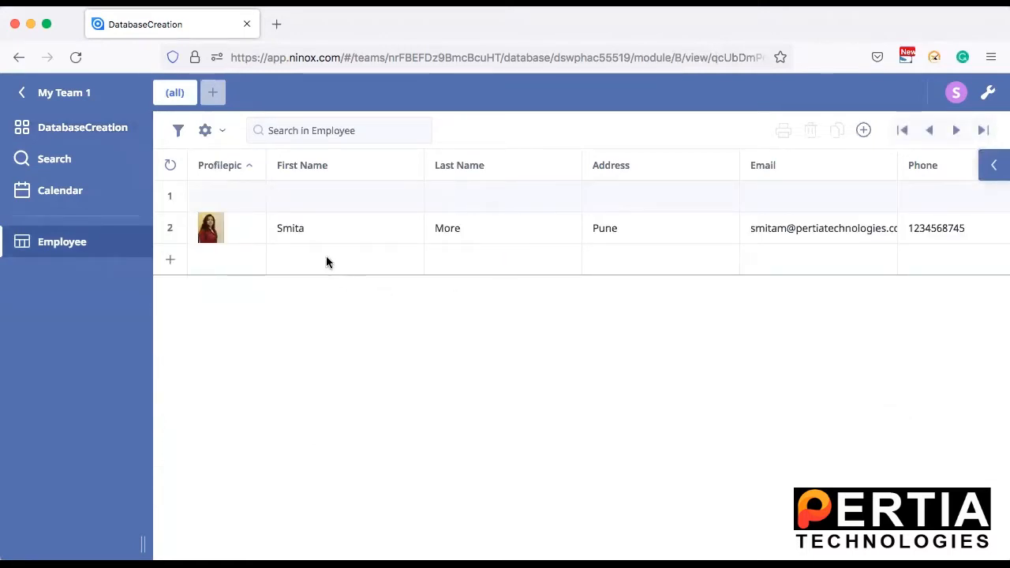
left_click(299, 227)
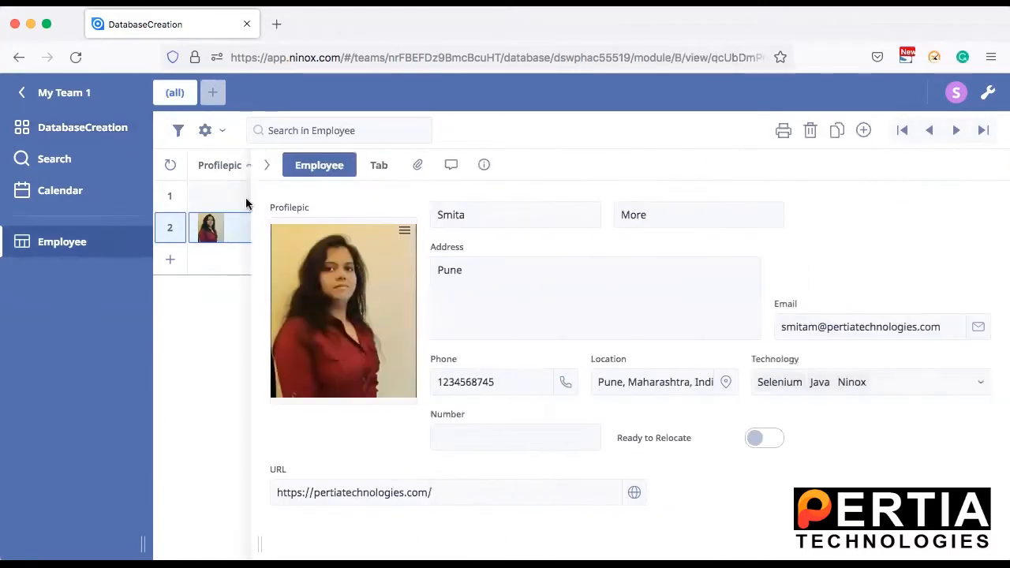
left_click_drag(250, 203, 120, 207)
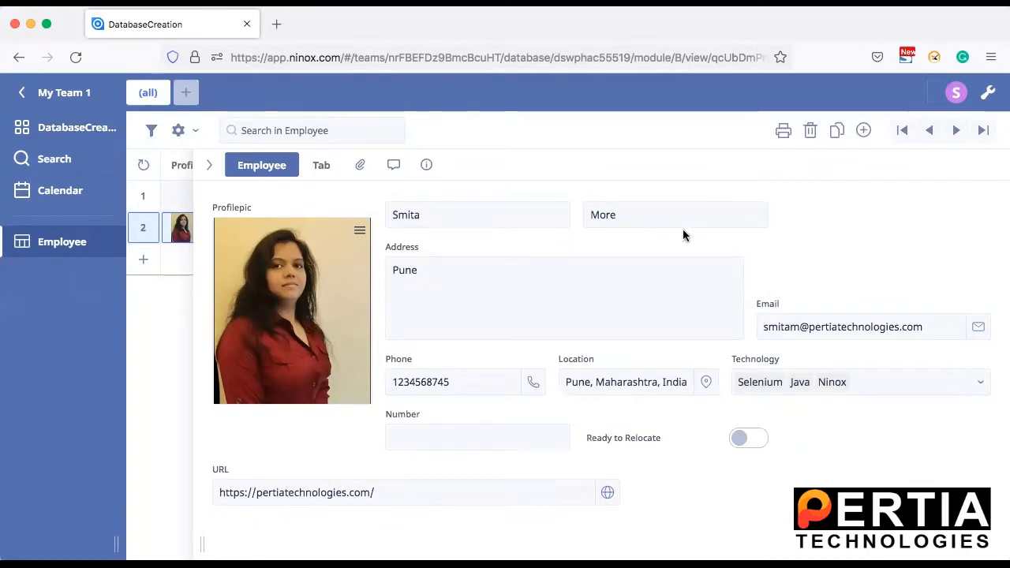
double_click(455, 211)
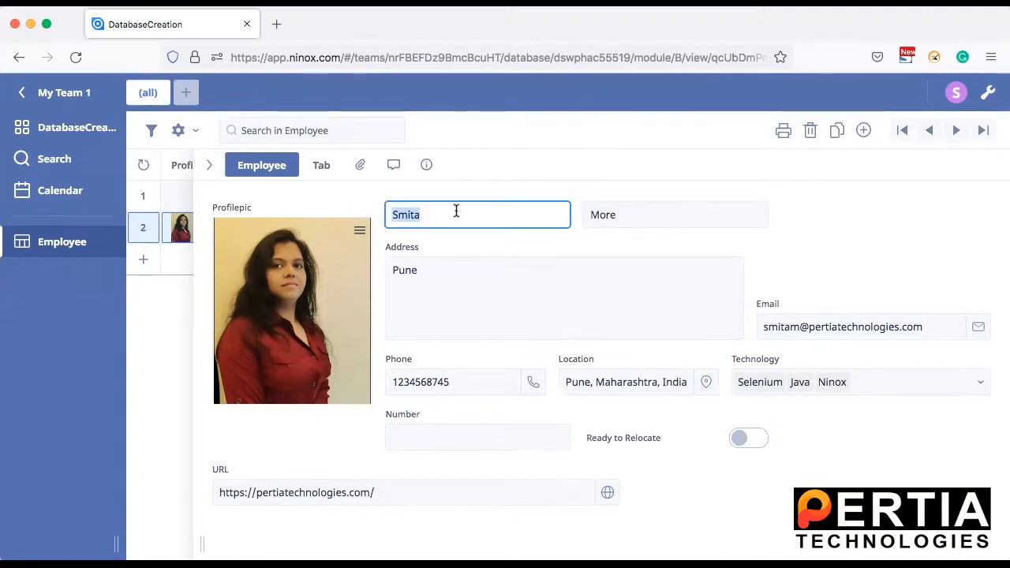
left_click(988, 92)
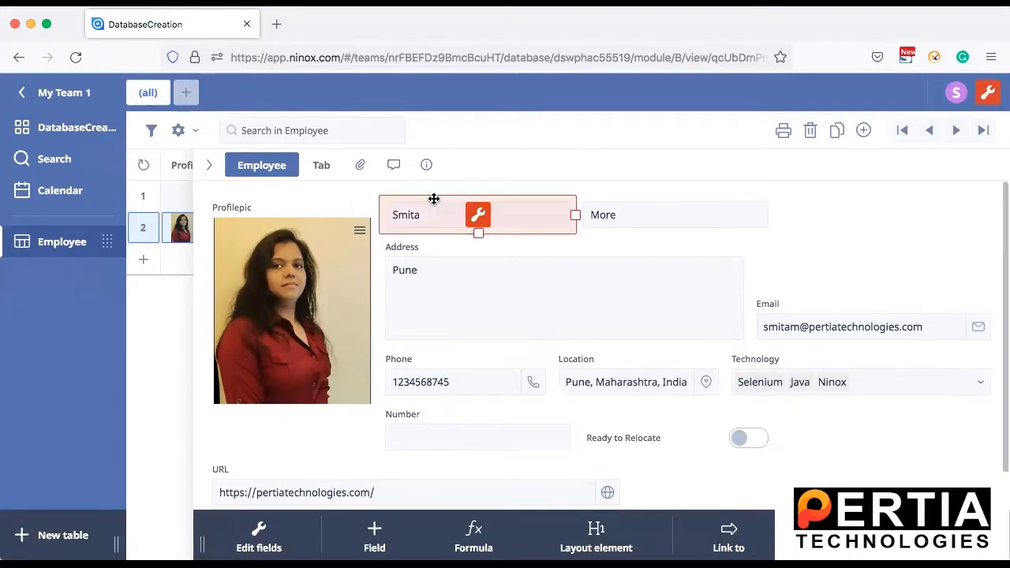
Step: Set the First Name field's label position to Top
left_click(479, 216)
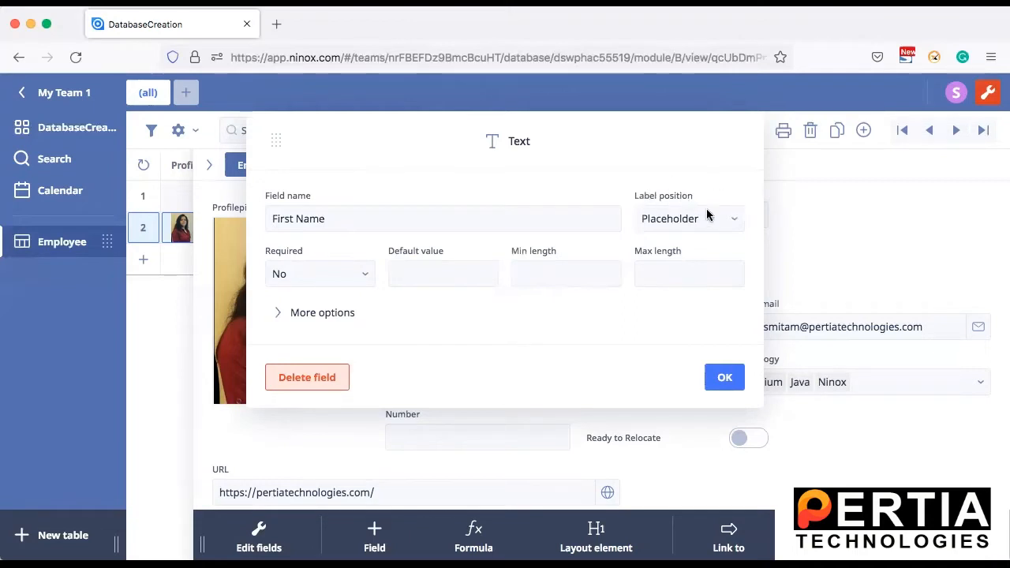
left_click(734, 222)
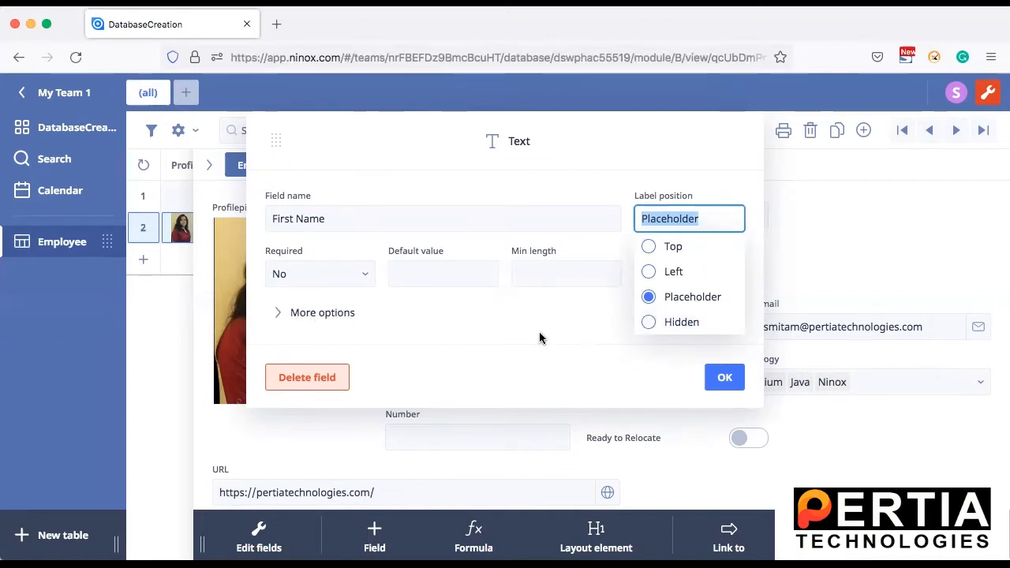
left_click(645, 248)
left_click(725, 379)
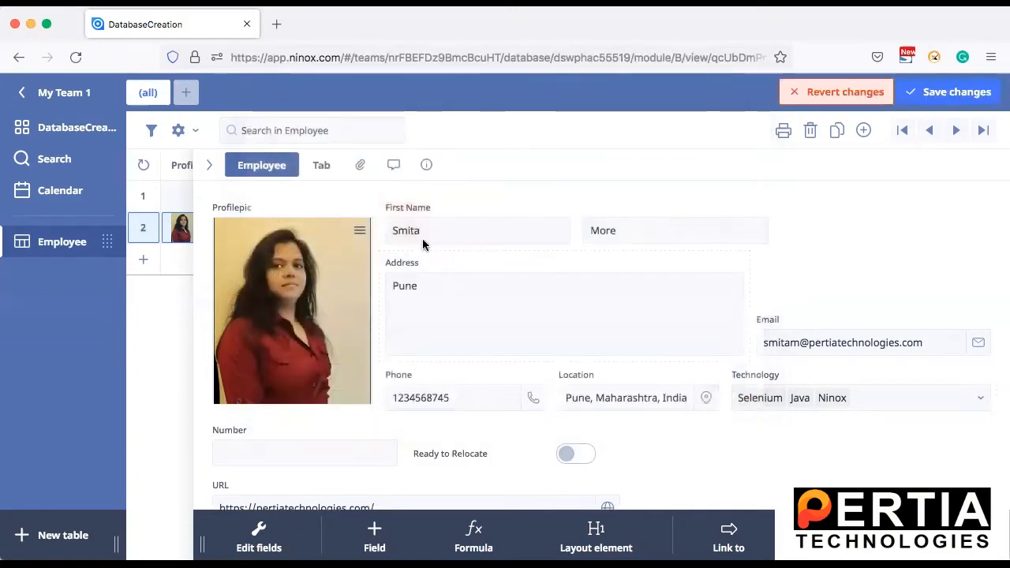
Step: Change the First Name field's label position to Left
left_click(465, 200)
left_click(478, 222)
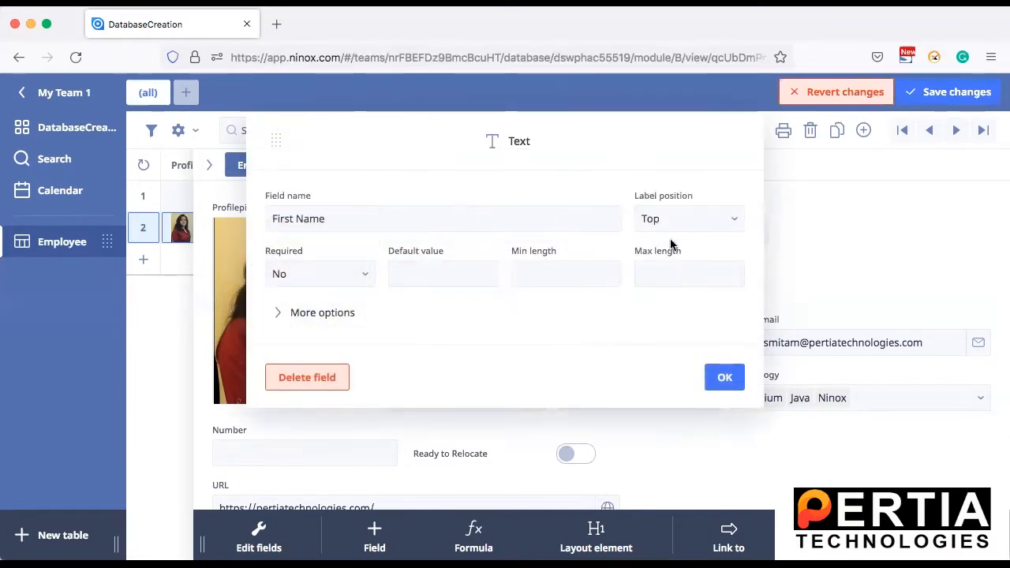
left_click(669, 215)
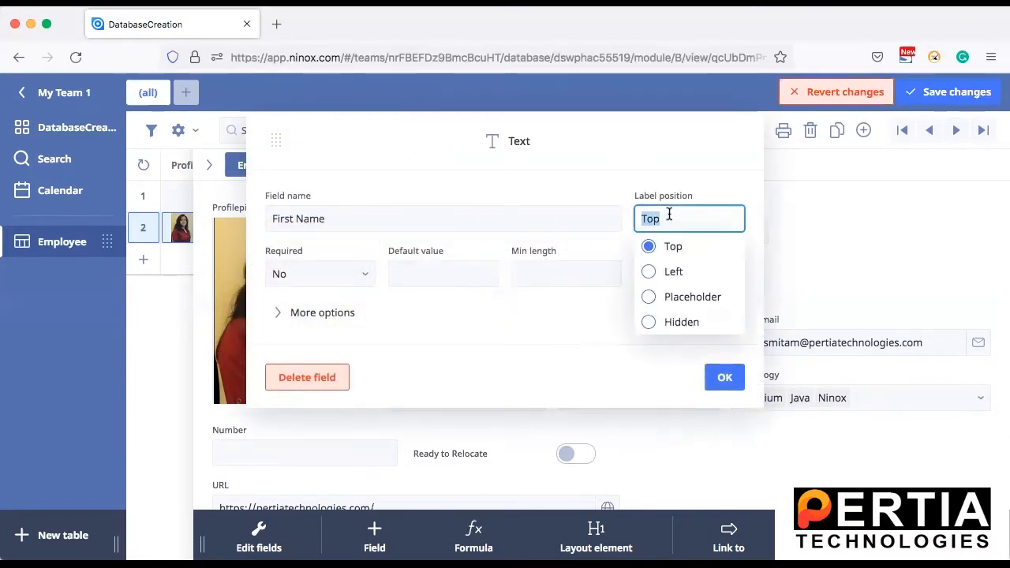
left_click(672, 271)
left_click(725, 377)
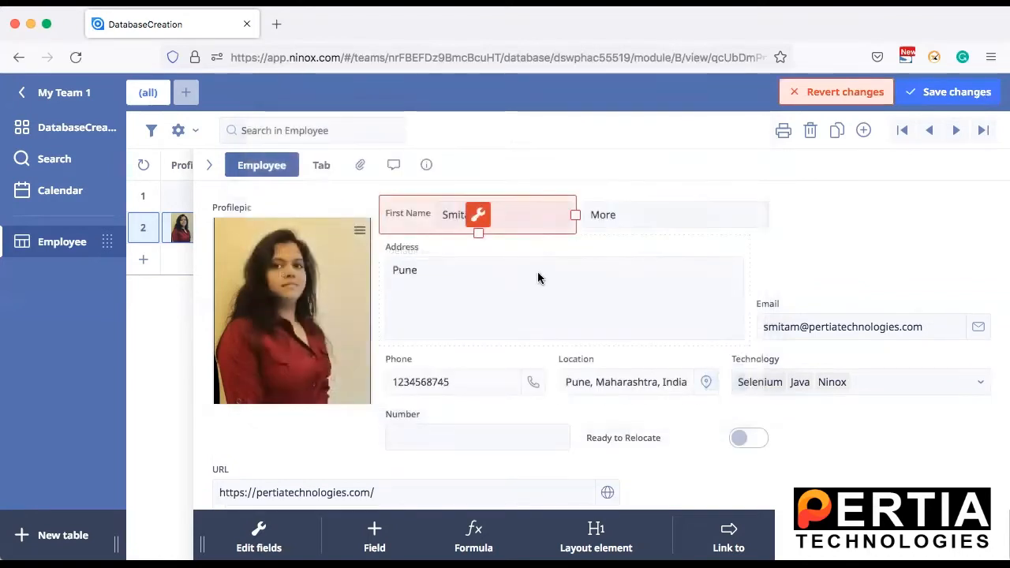
left_click(834, 266)
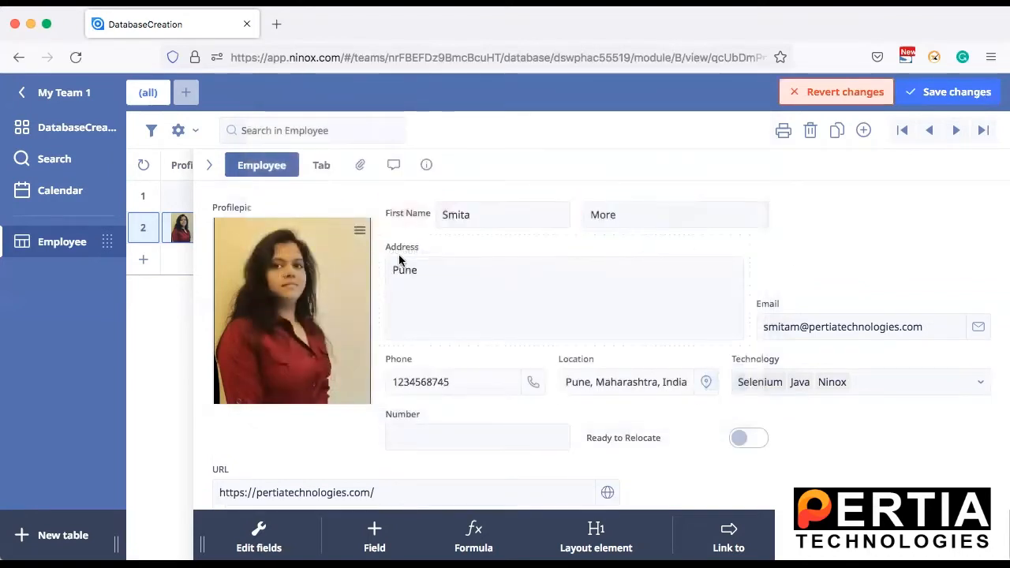
Step: Set the label position of the First Name field to Placeholder
left_click(425, 205)
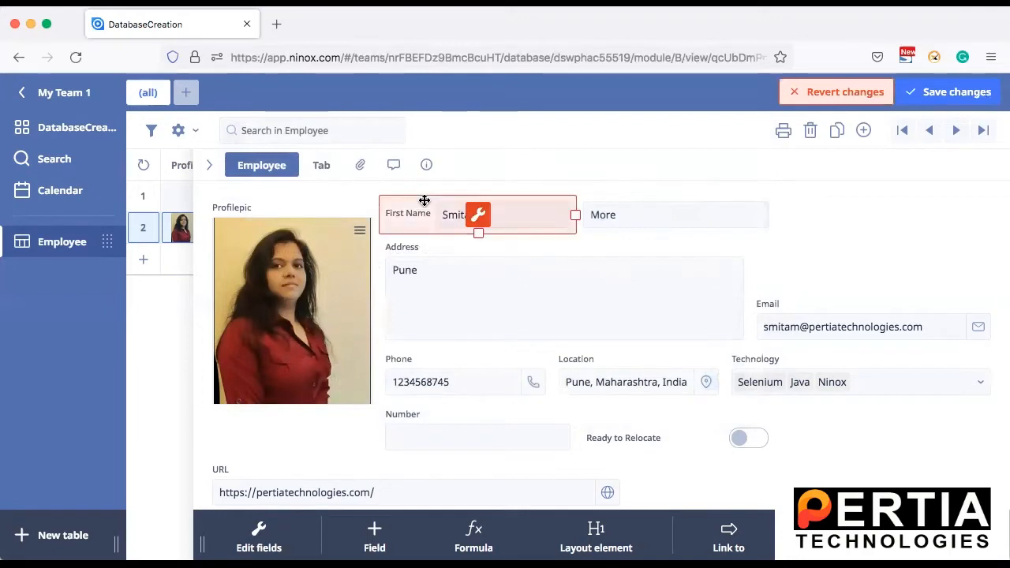
left_click(479, 217)
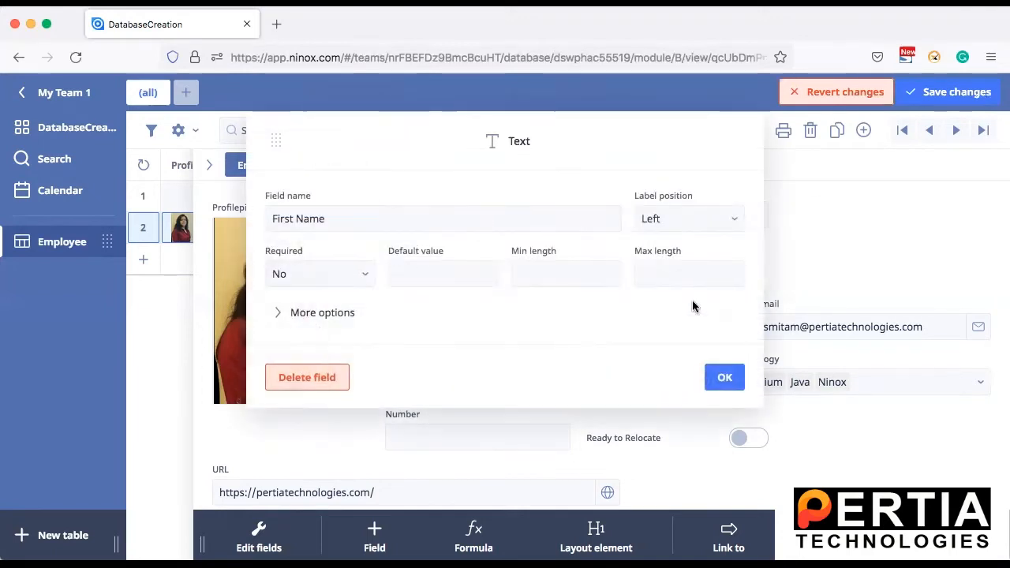
left_click(684, 220)
left_click(686, 296)
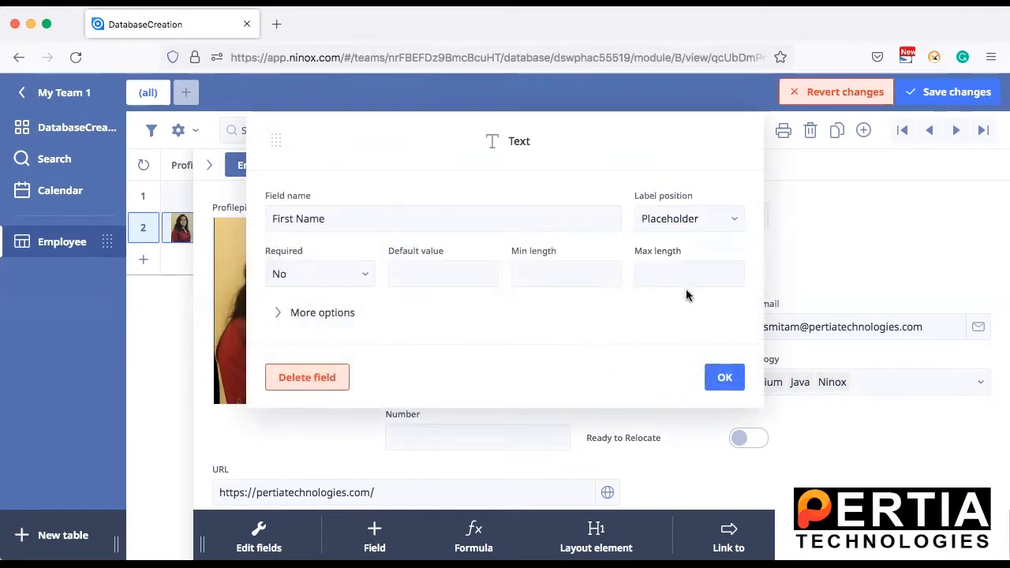
left_click(725, 379)
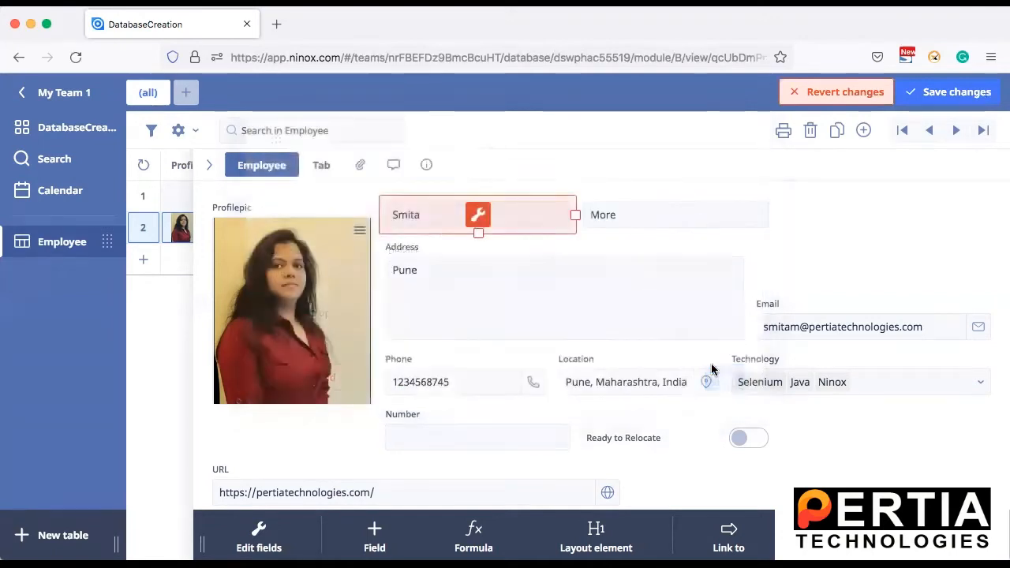
Step: Clear the first name value in the open employee record
left_click(429, 211)
key("BackSpace")
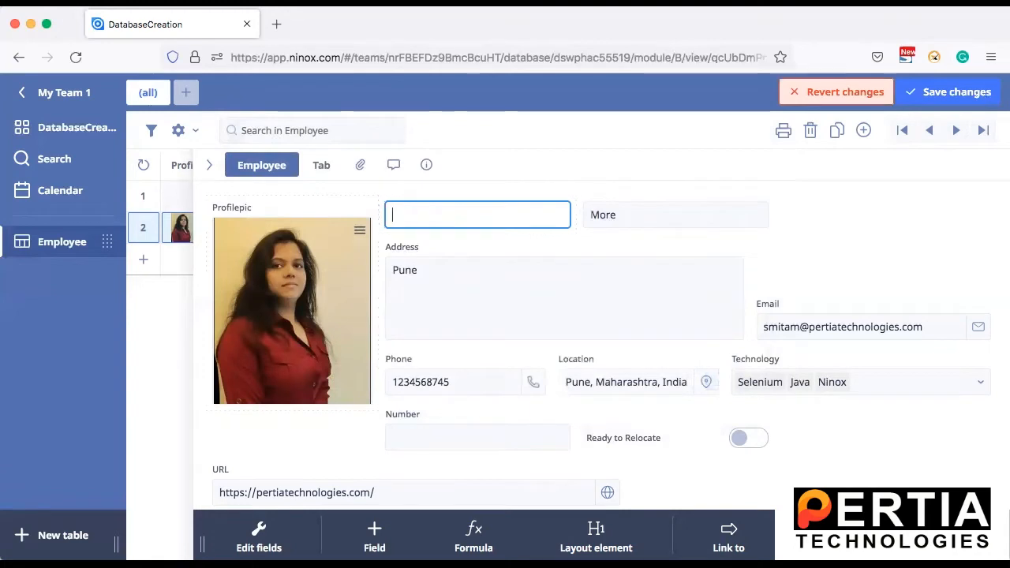
left_click(850, 254)
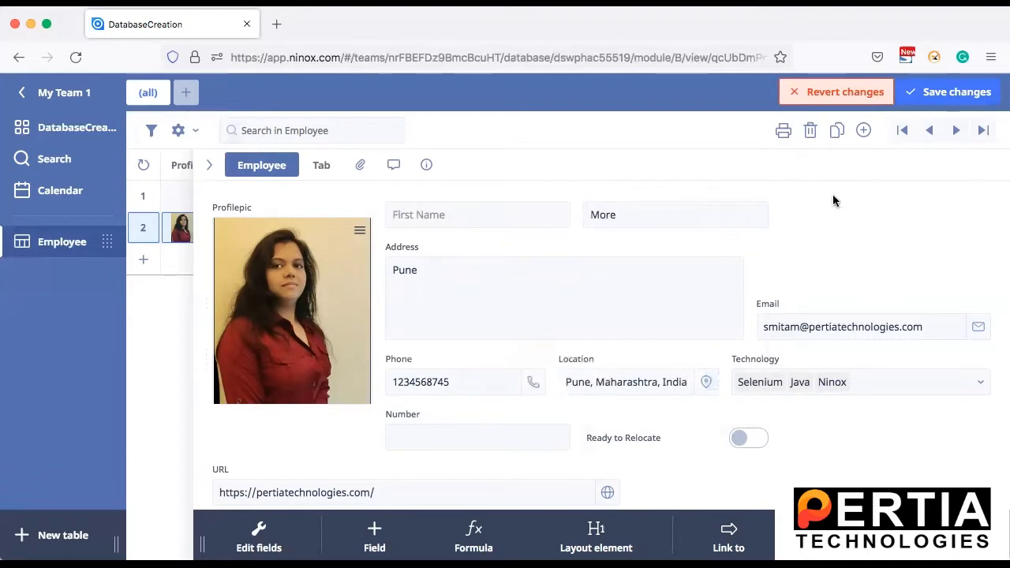
Step: Enter the employee's first name in the First Name field and save the table changes
left_click(450, 216)
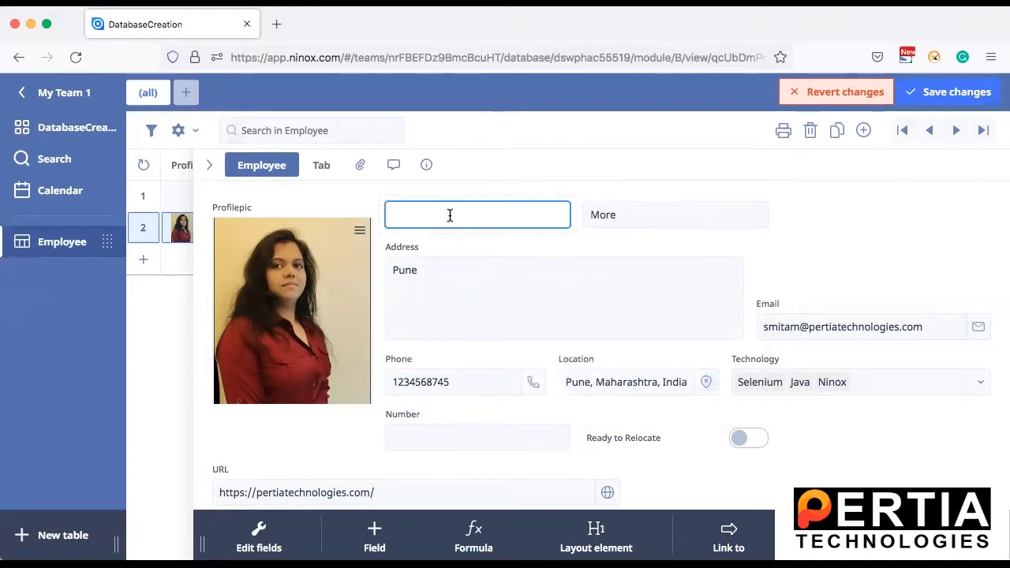
type("Smita")
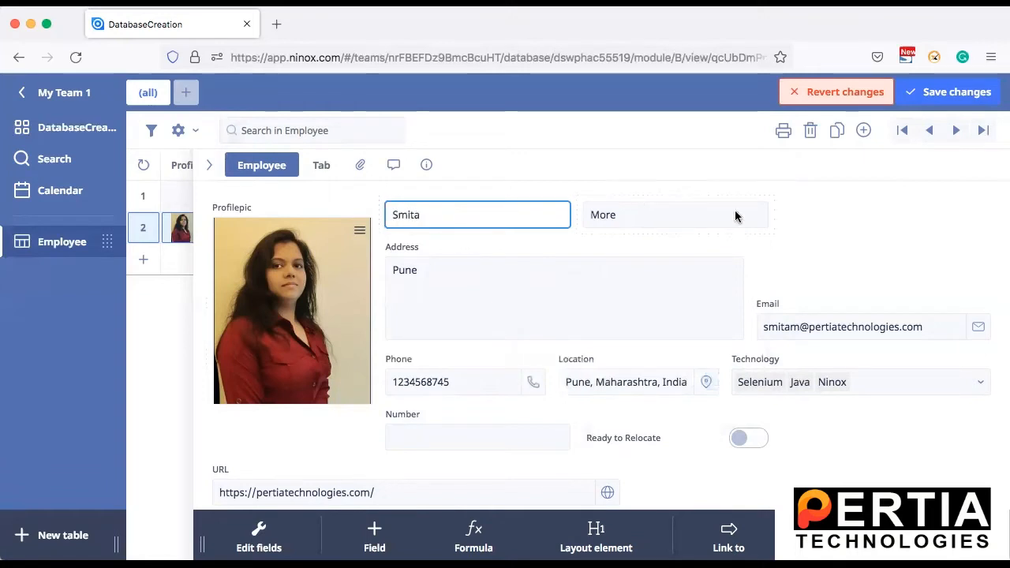
left_click(825, 246)
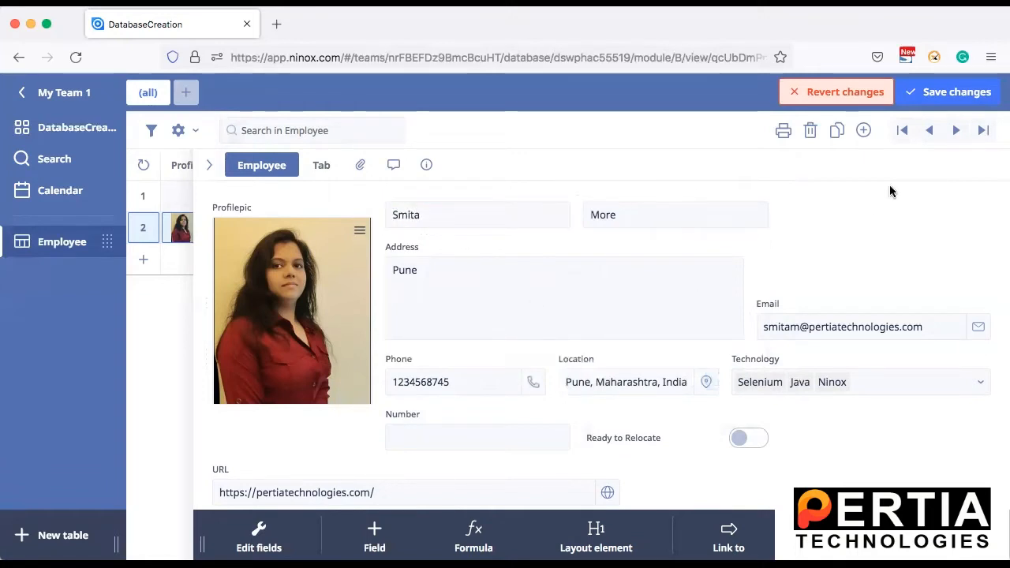
left_click(939, 95)
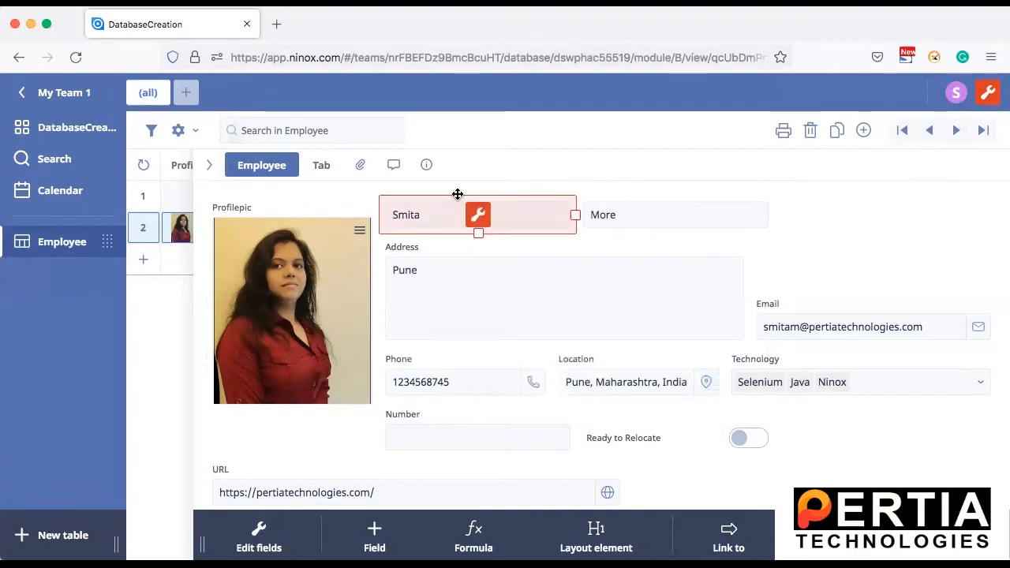
Step: Add the tooltip "Enter First Name" to the First Name field and save the changes
left_click(483, 216)
left_click(293, 314)
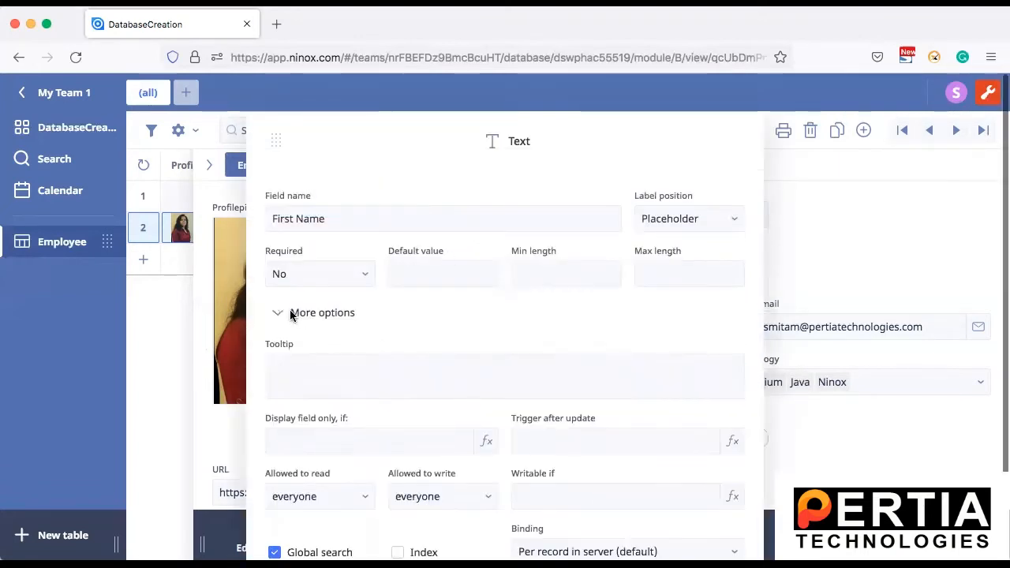
left_click_drag(461, 131, 438, 42)
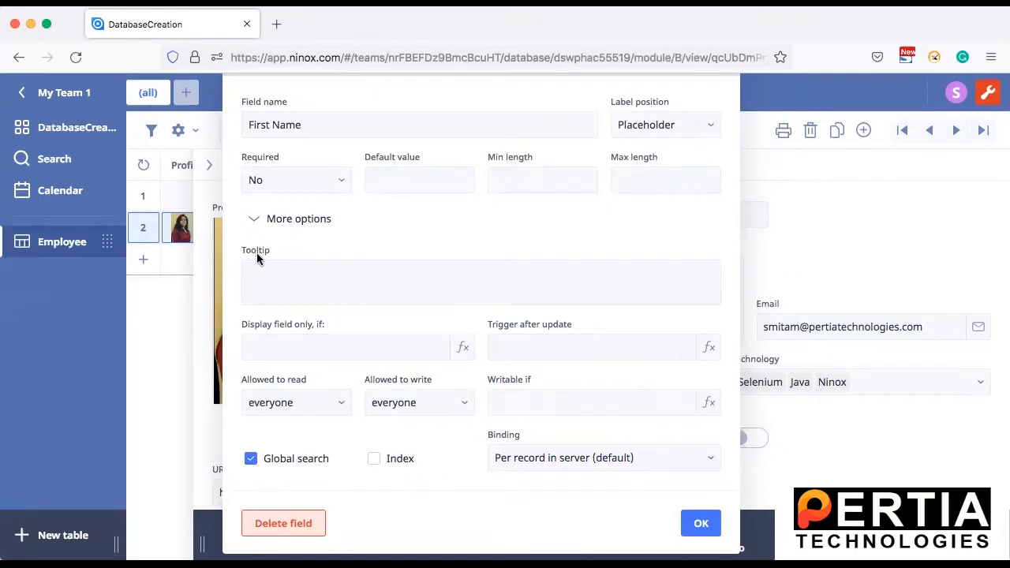
left_click(317, 277)
type("Enter First Name")
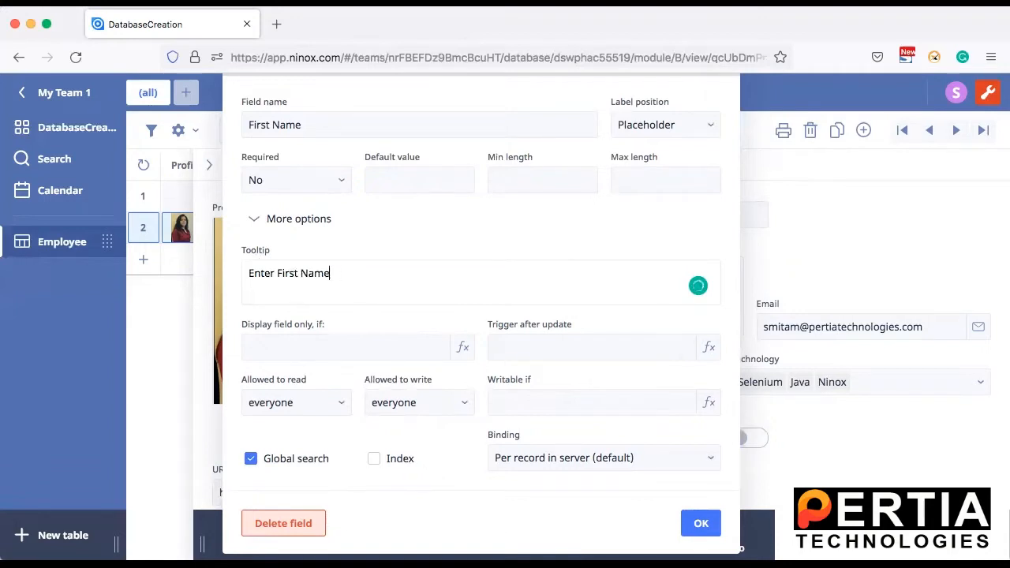
left_click(700, 523)
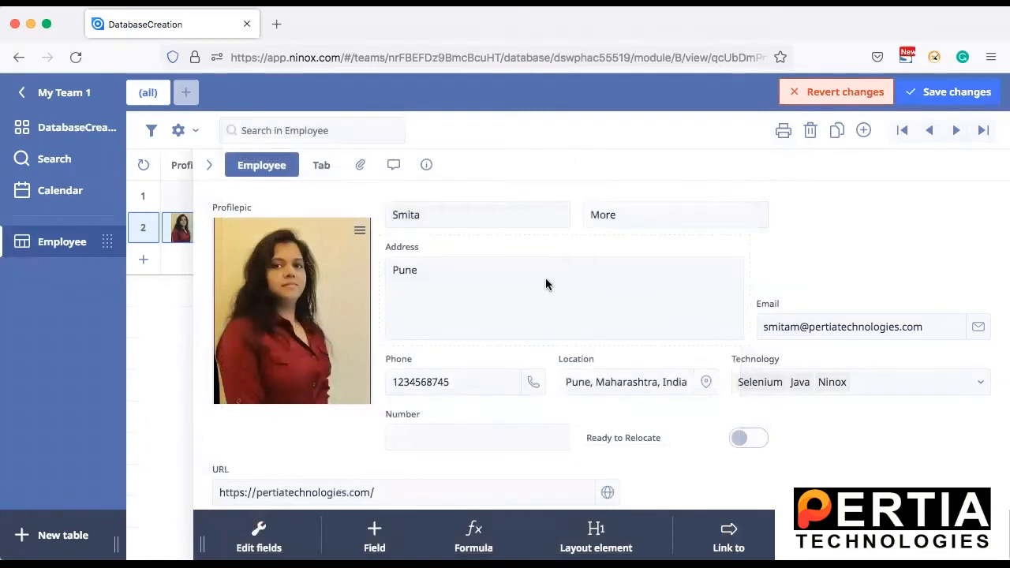
left_click(939, 93)
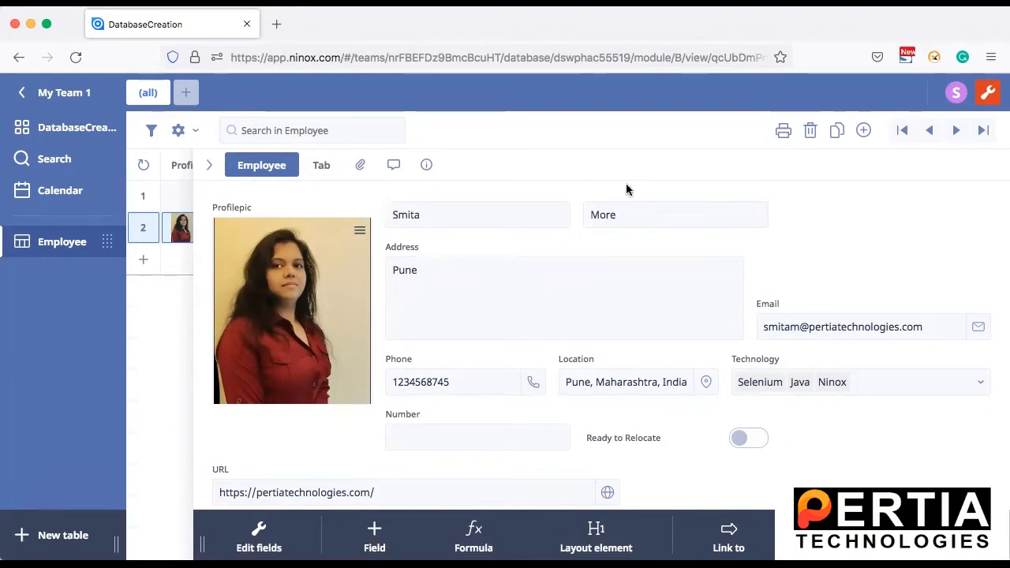
Step: Examine the First Name field's Allowed to read and Allowed to write role options
left_click(448, 199)
left_click(480, 218)
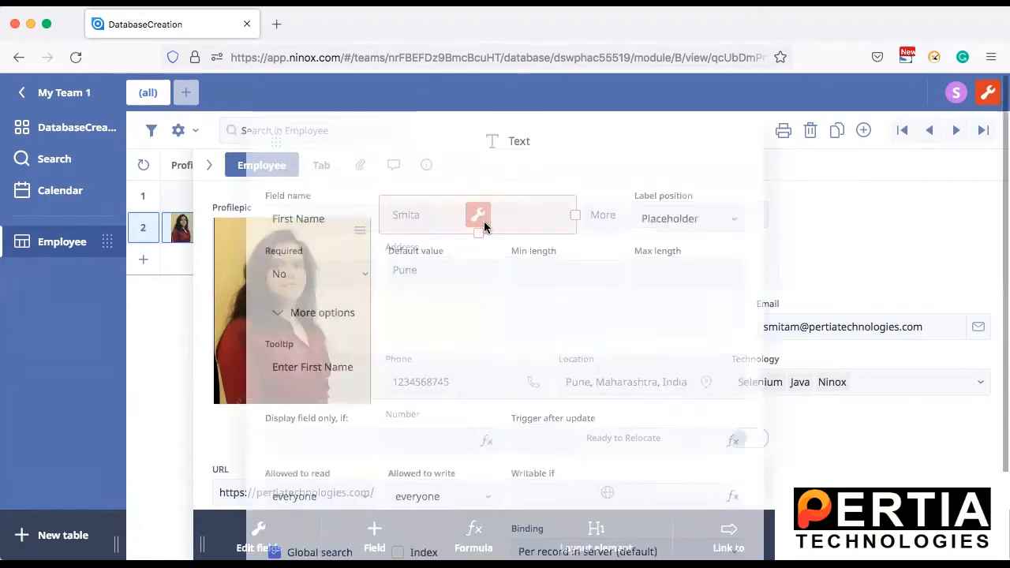
left_click_drag(408, 137, 384, 49)
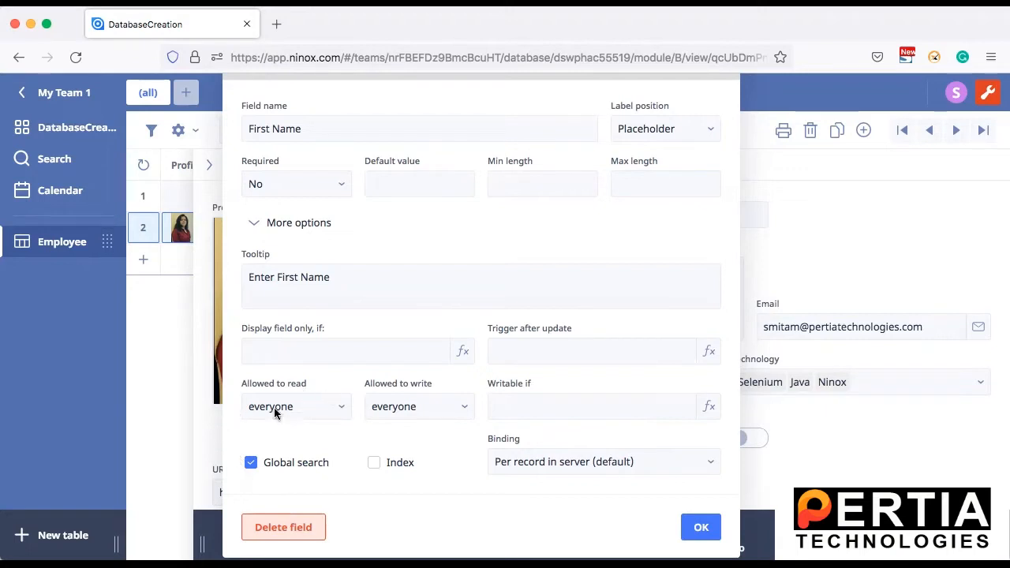
left_click(337, 408)
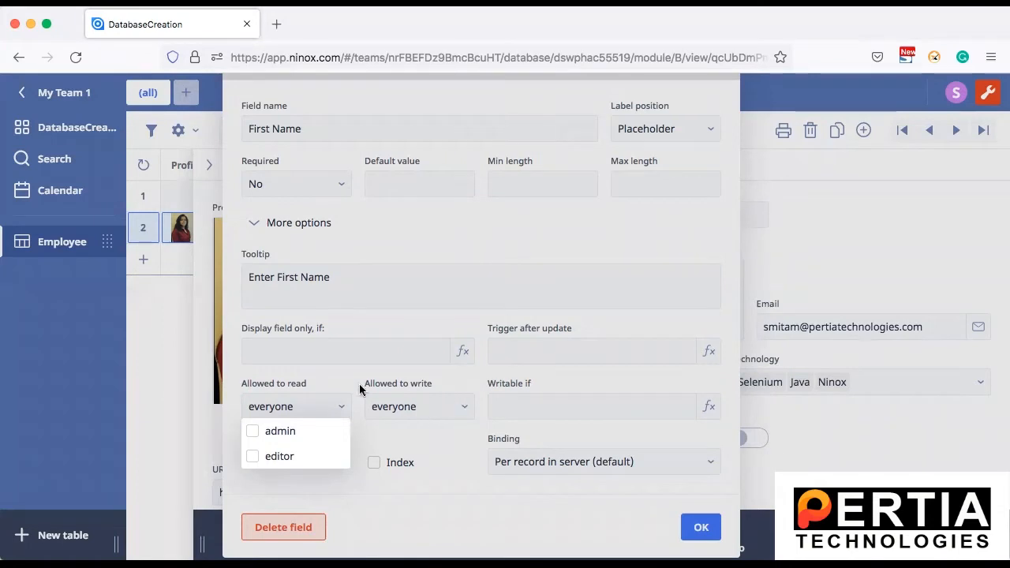
left_click(471, 408)
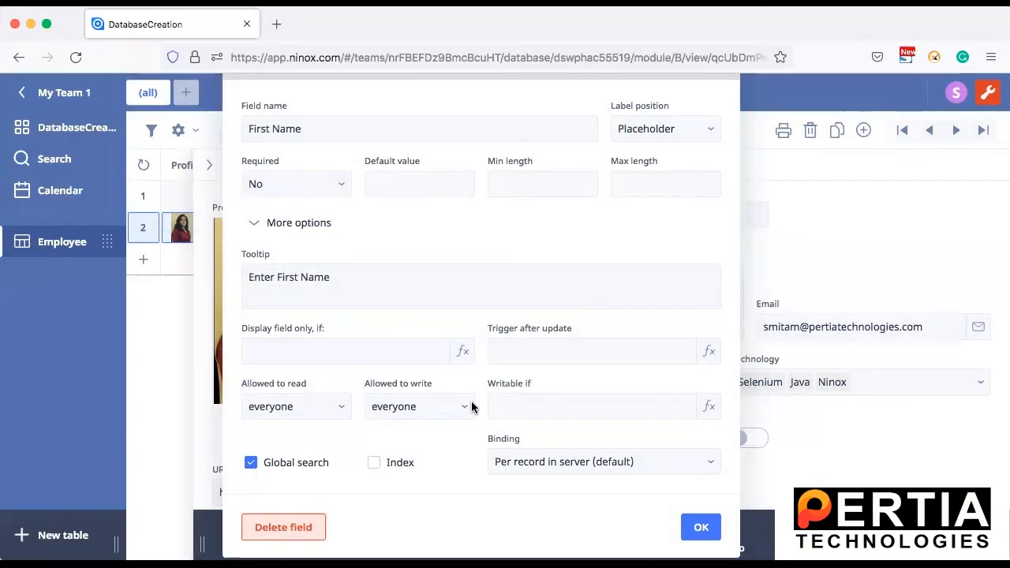
left_click(454, 408)
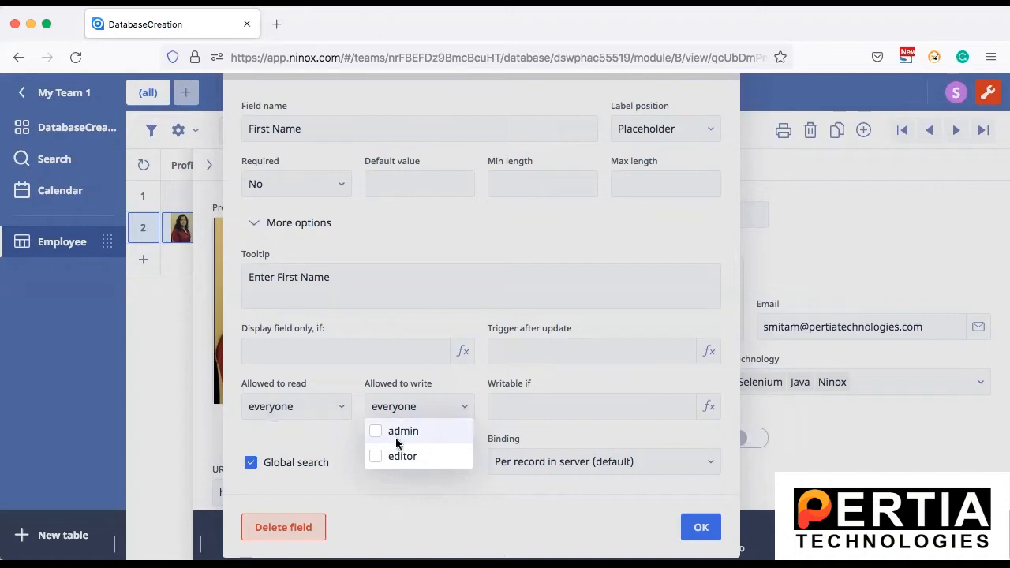
left_click(401, 316)
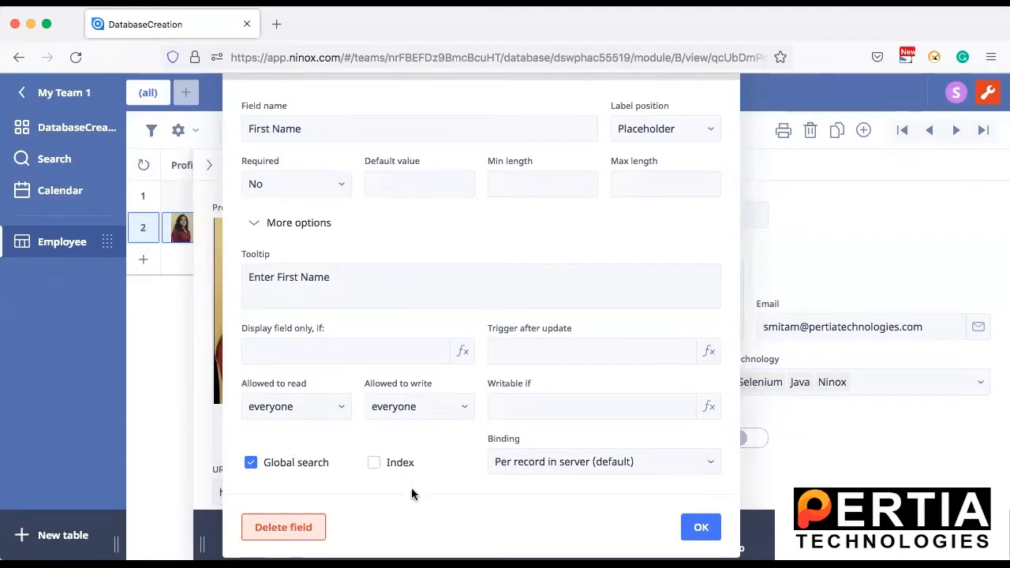
left_click(702, 533)
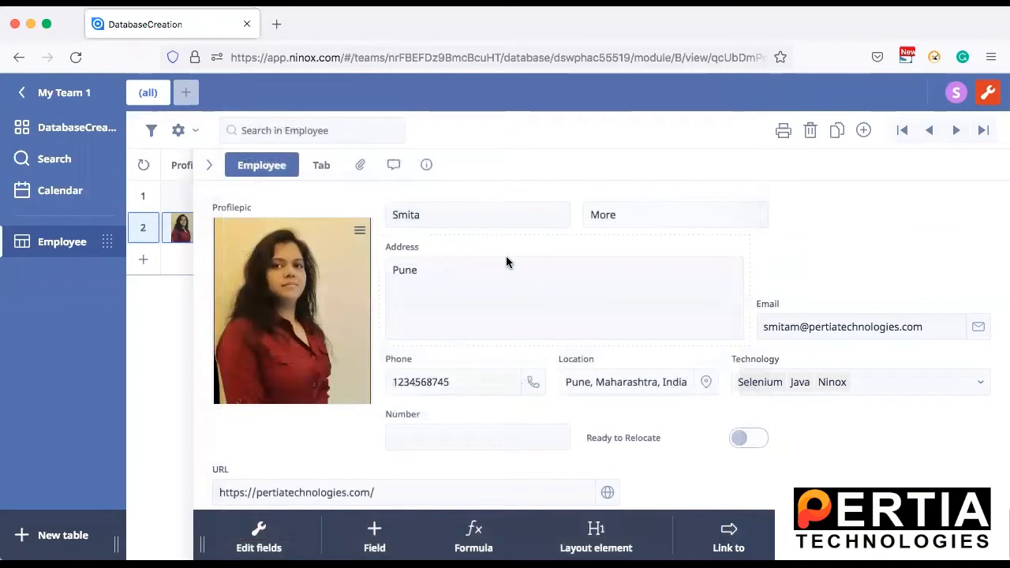
Step: Examine the Address text field's settings, including its label position, length limits and read/write permissions
left_click(565, 290)
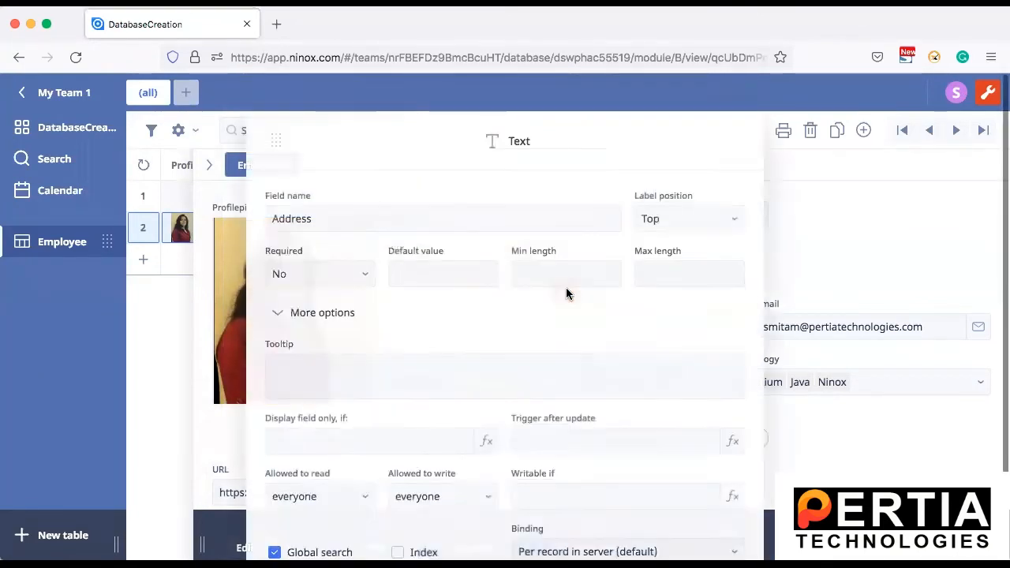
left_click_drag(421, 137, 362, 57)
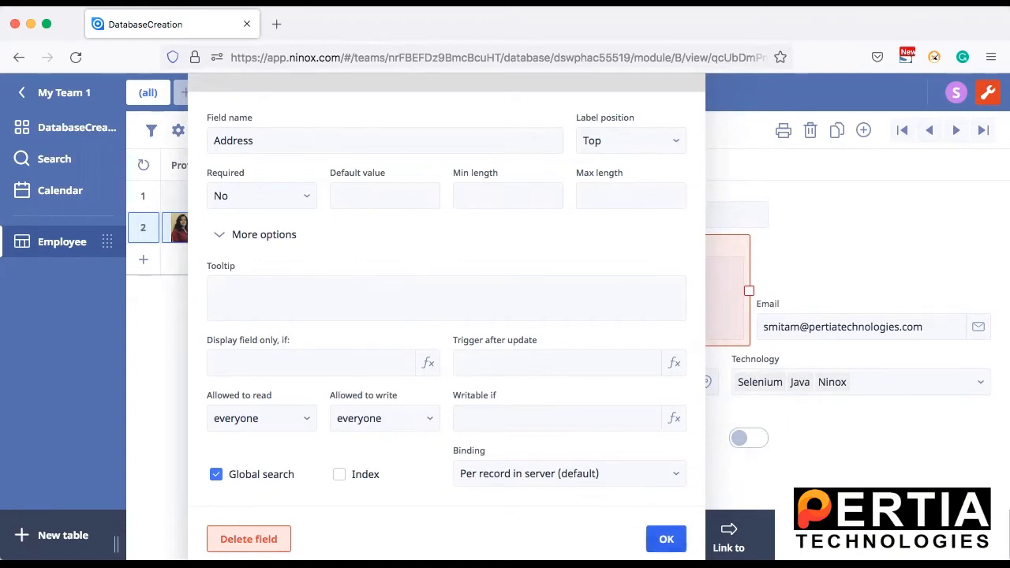
left_click(666, 539)
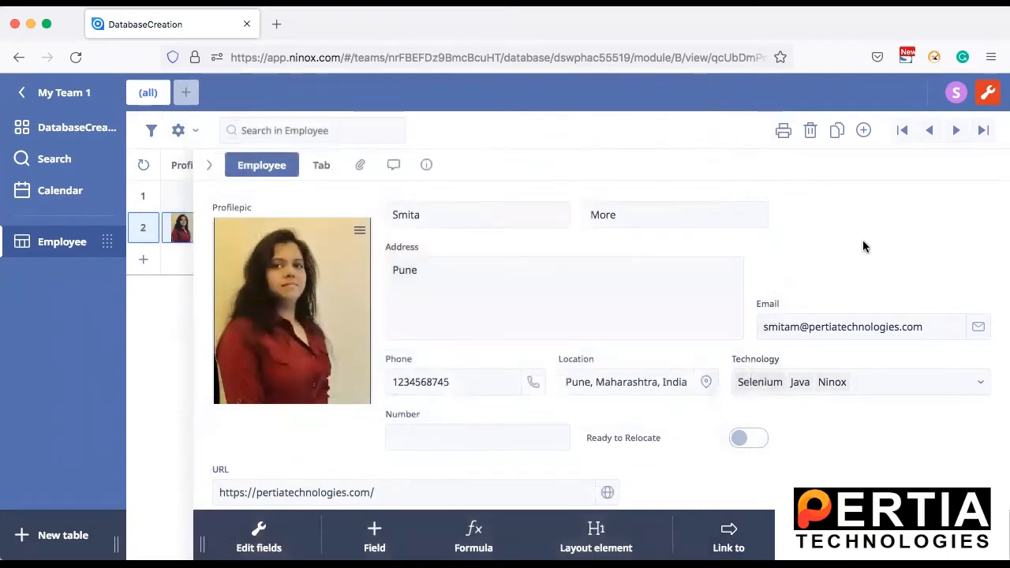
Step: Examine the Email field's settings, including the default value, subject, body and additional options
left_click(820, 304)
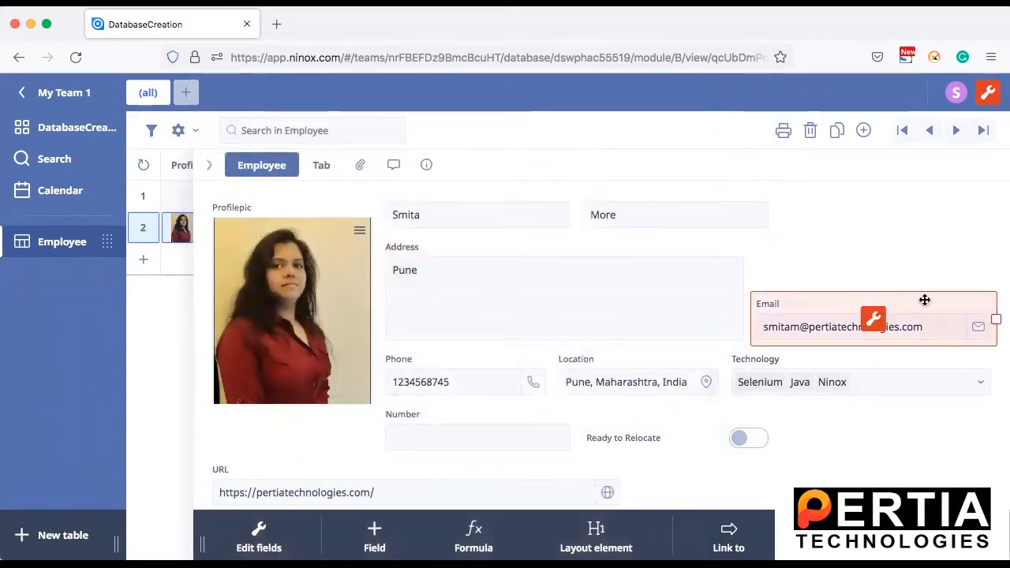
left_click(873, 320)
left_click_drag(385, 120, 377, 92)
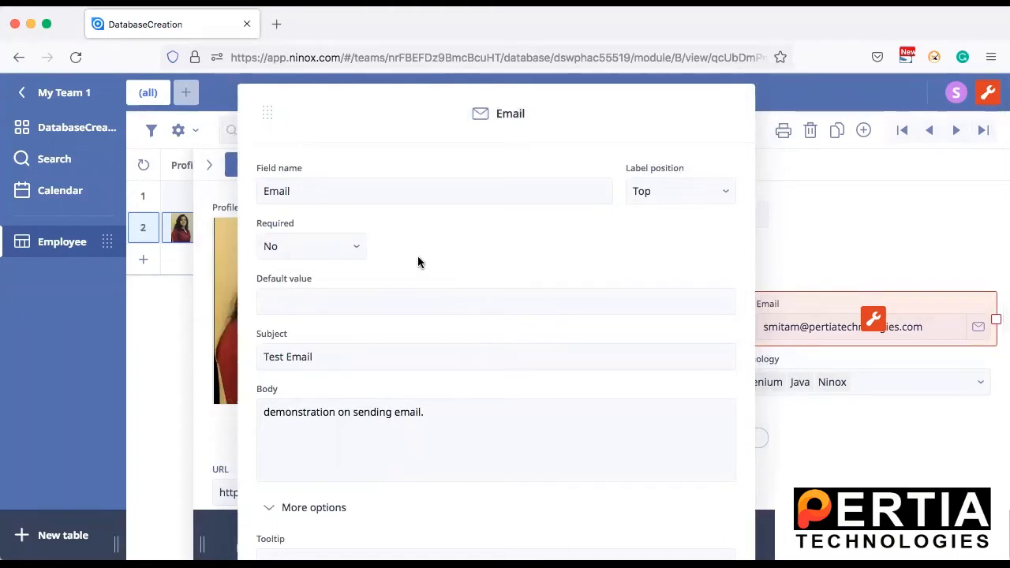
left_click_drag(473, 114, 443, 59)
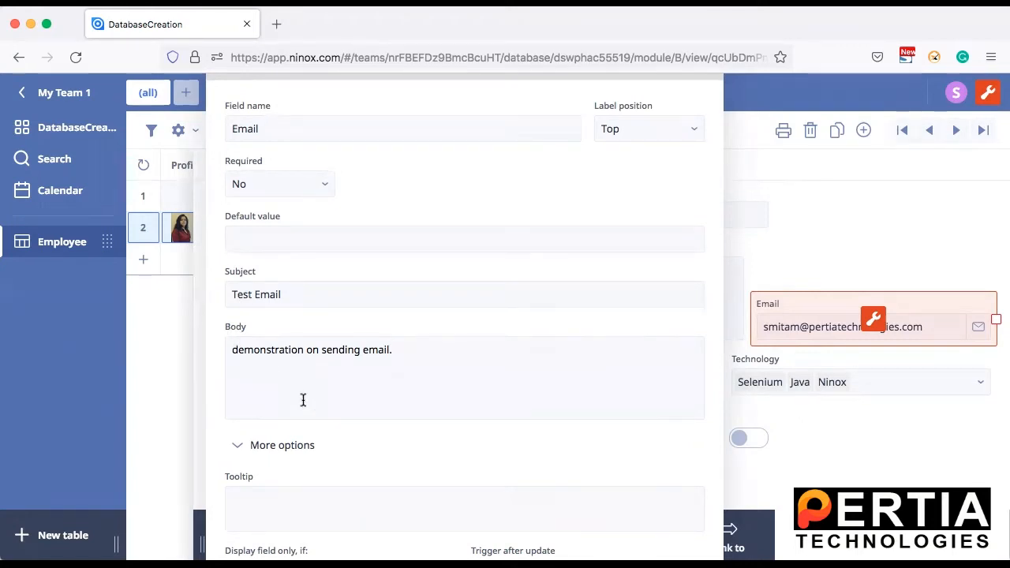
left_click(288, 295)
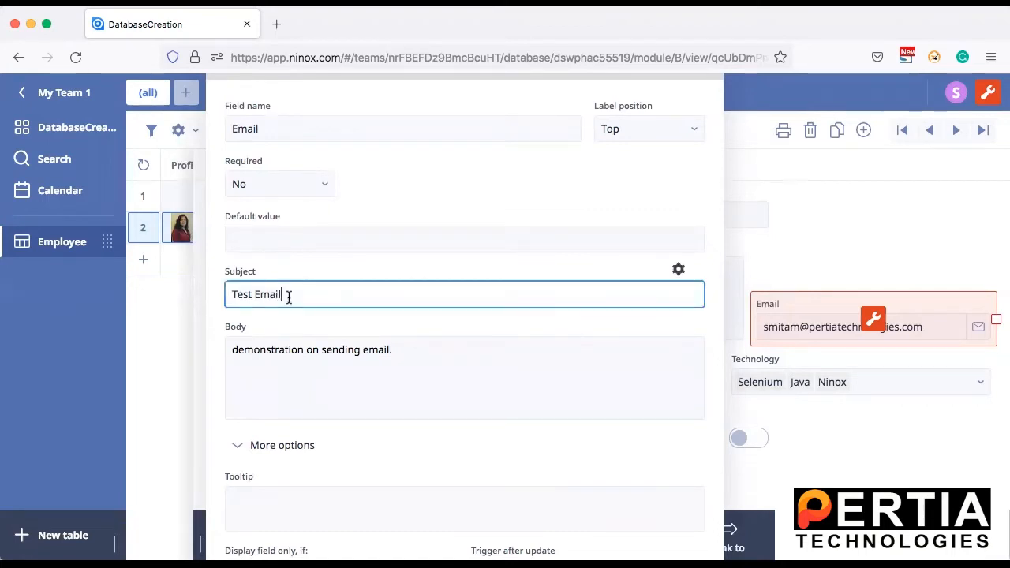
left_click(378, 350)
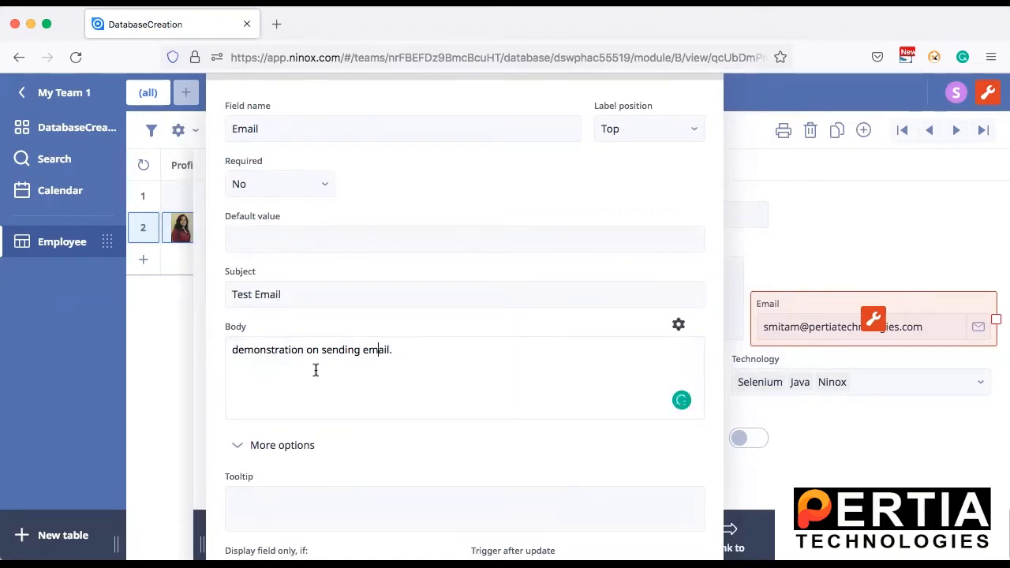
scroll(400, 371, "down", 3)
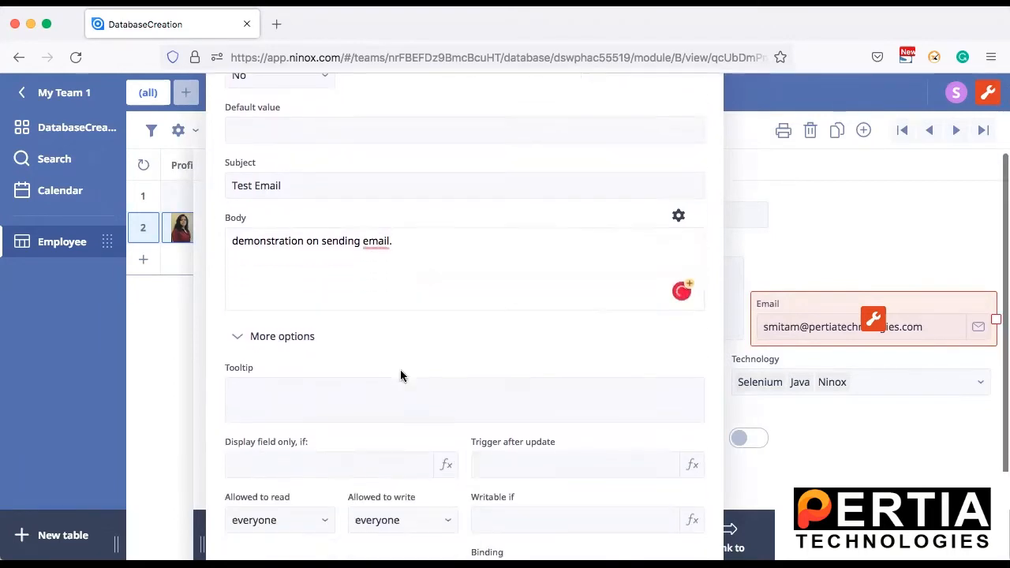
scroll(401, 371, "down", 2)
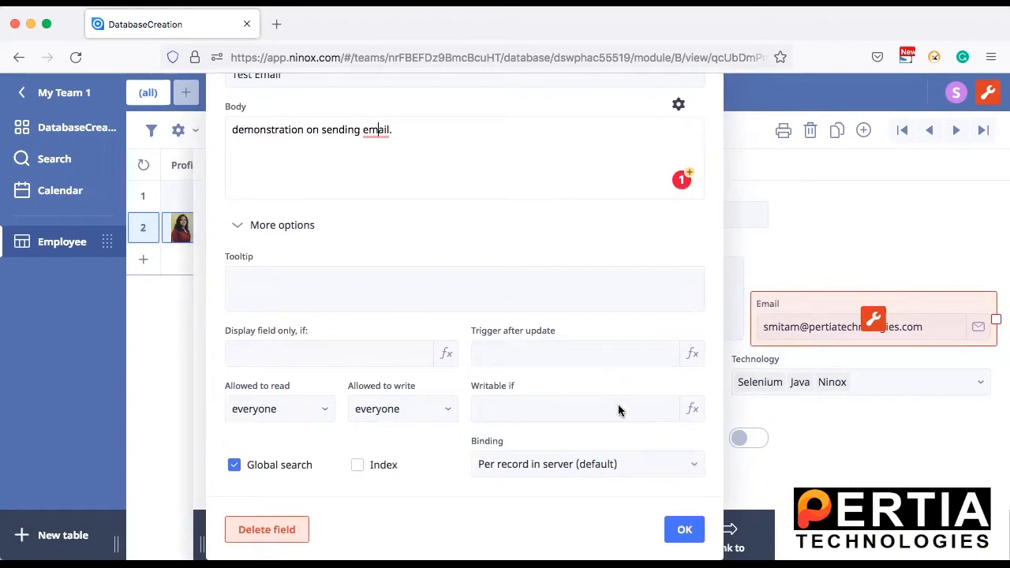
left_click(684, 531)
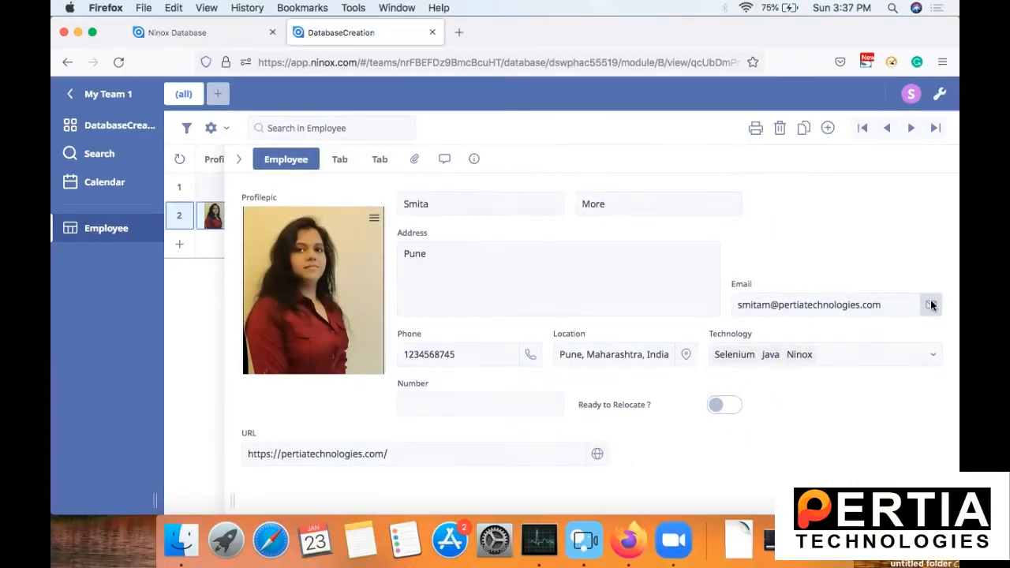
Step: Start an email from the record's Email field, dismiss the inbox window and send the prefilled message in Mail
left_click(978, 327)
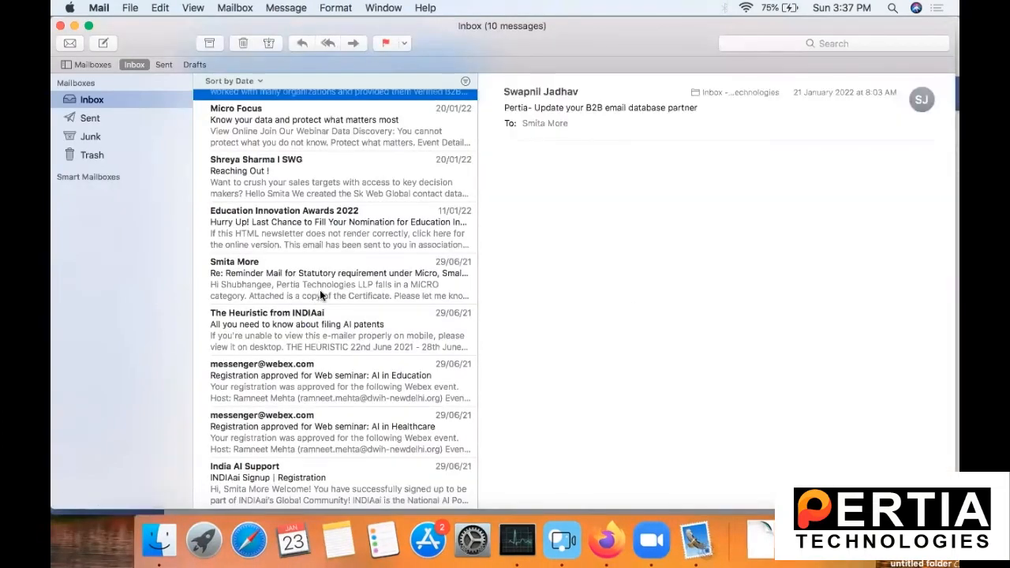
left_click(74, 27)
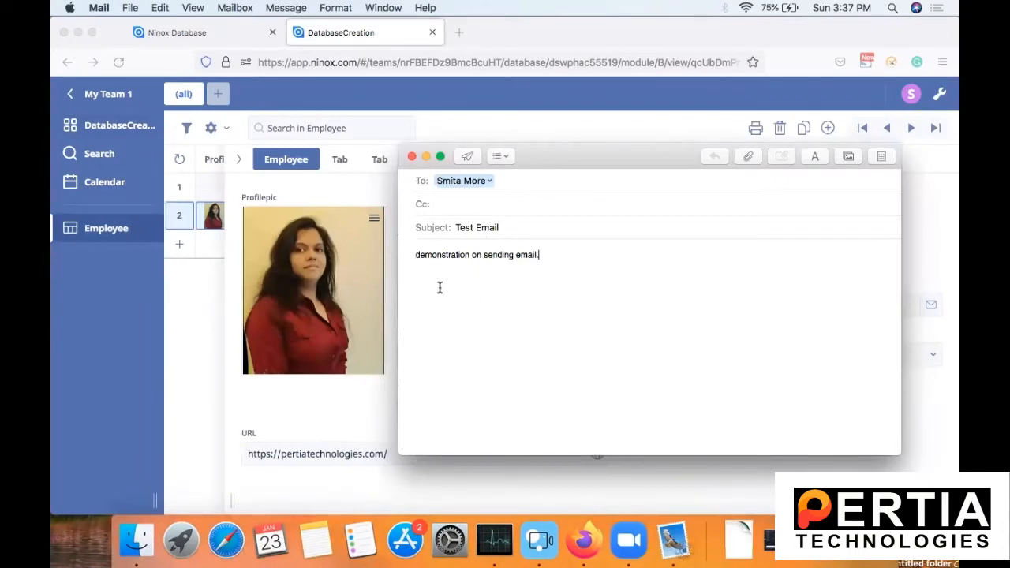
left_click(467, 158)
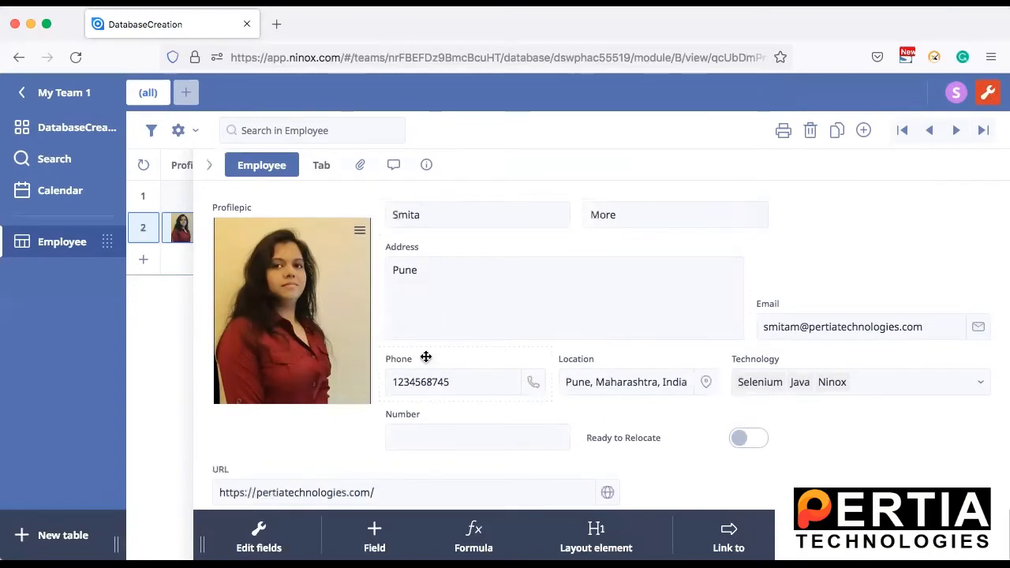
Step: Back in the Ninox employee record, examine the Phone field's settings and additional options
left_click(426, 357)
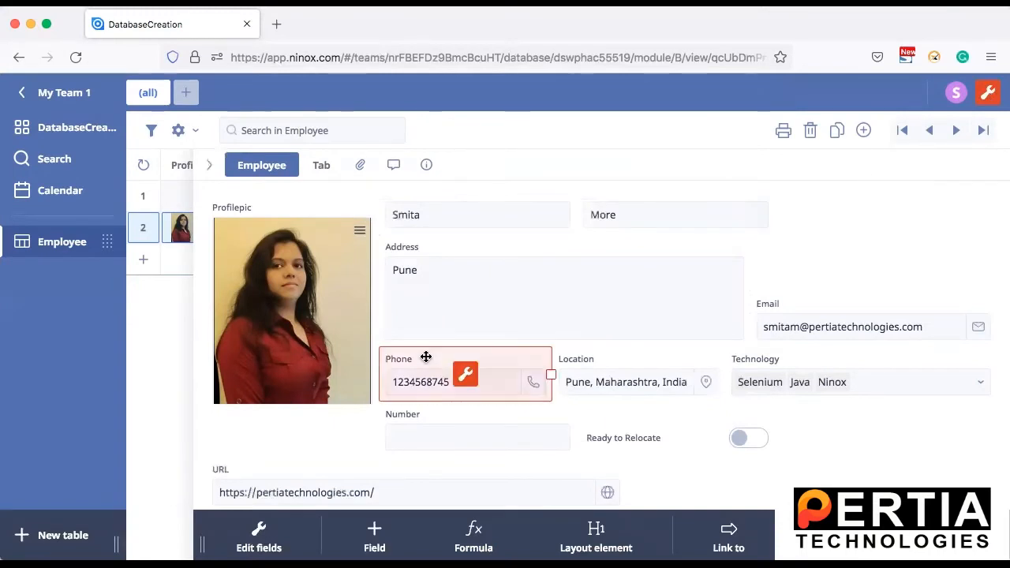
left_click(465, 375)
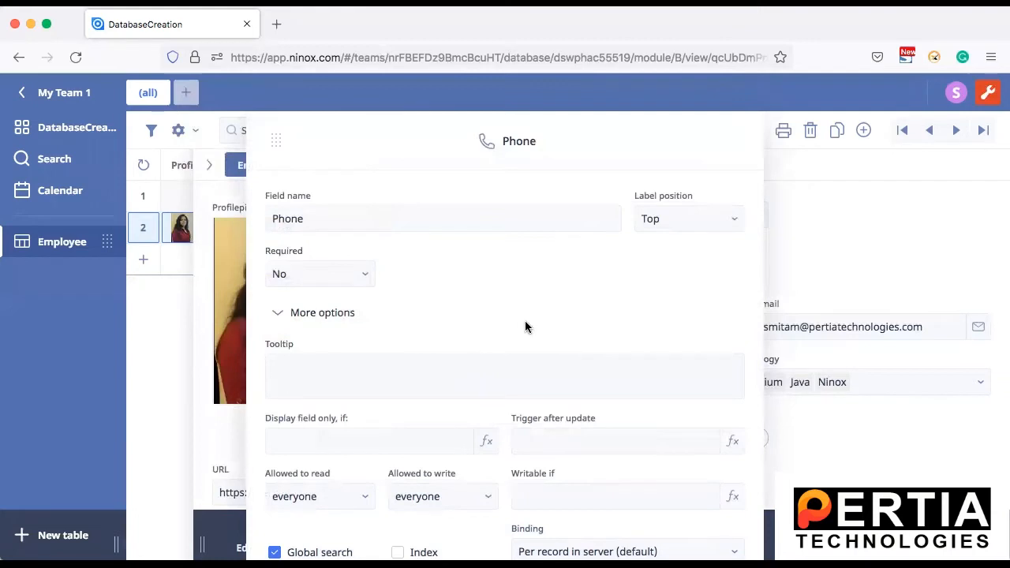
left_click_drag(446, 144, 396, 0)
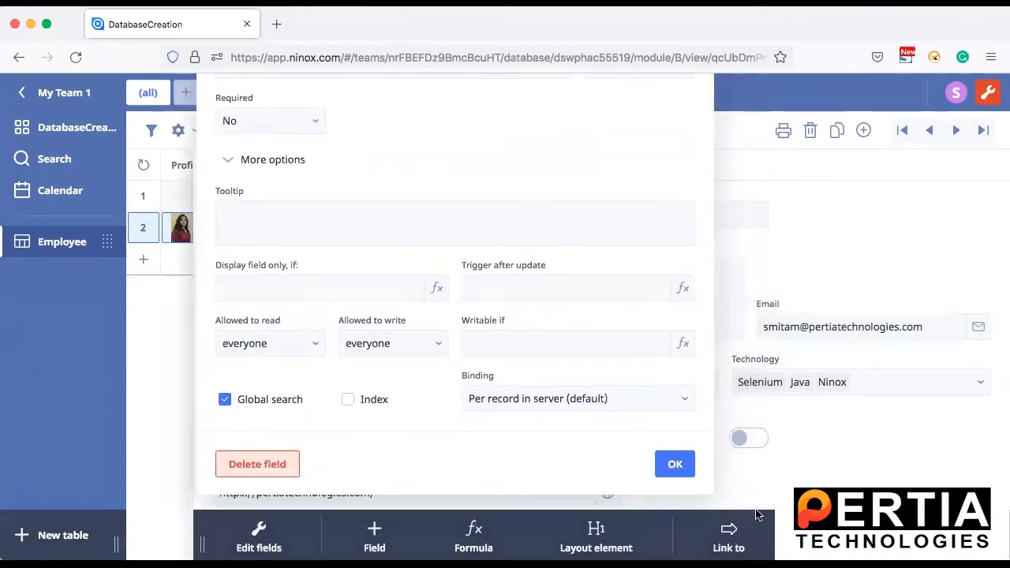
left_click(685, 467)
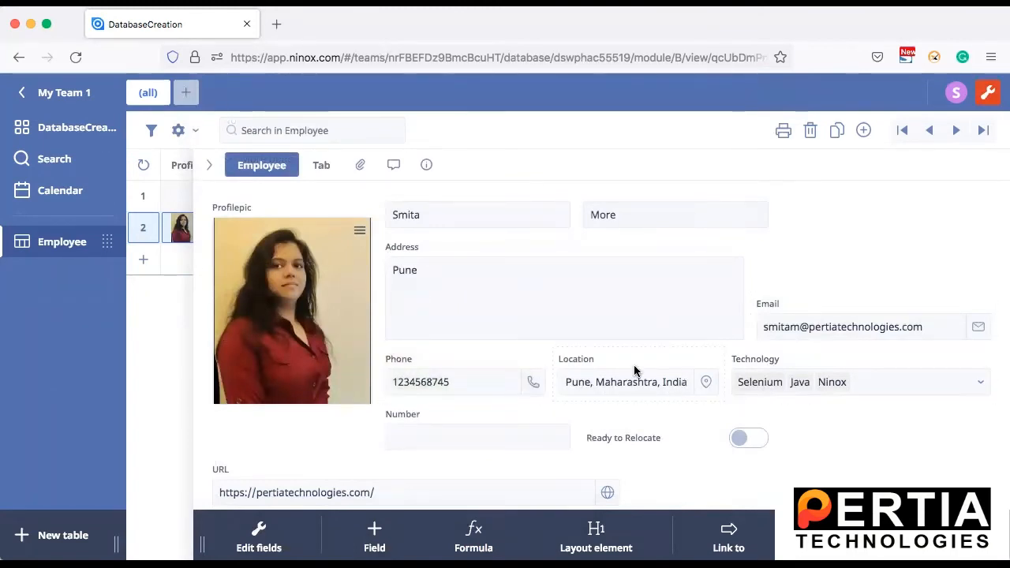
Step: Examine the Technology multiple choice field's settings and default value options, plus its selection list in the employee record
left_click(821, 358)
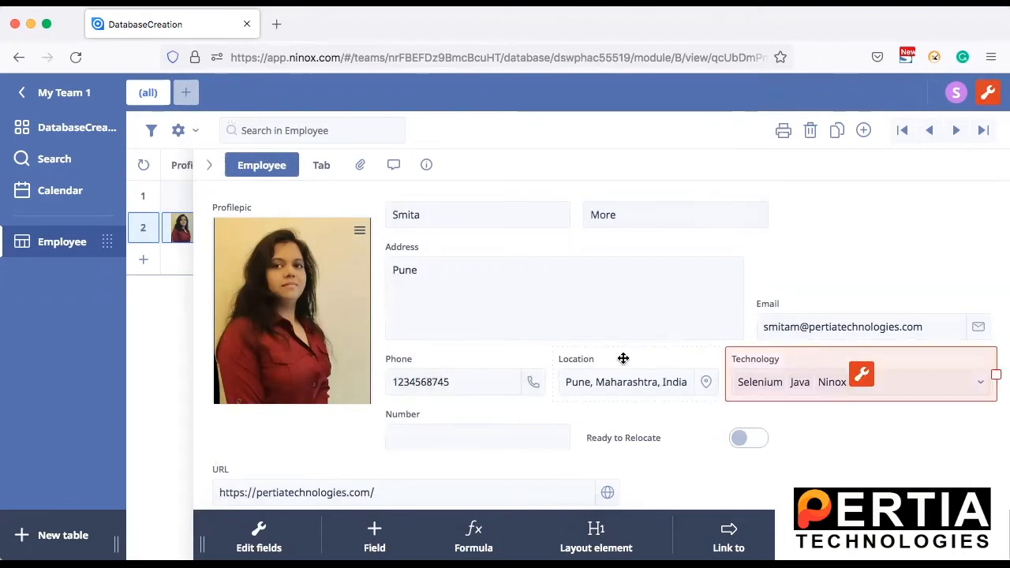
left_click(861, 377)
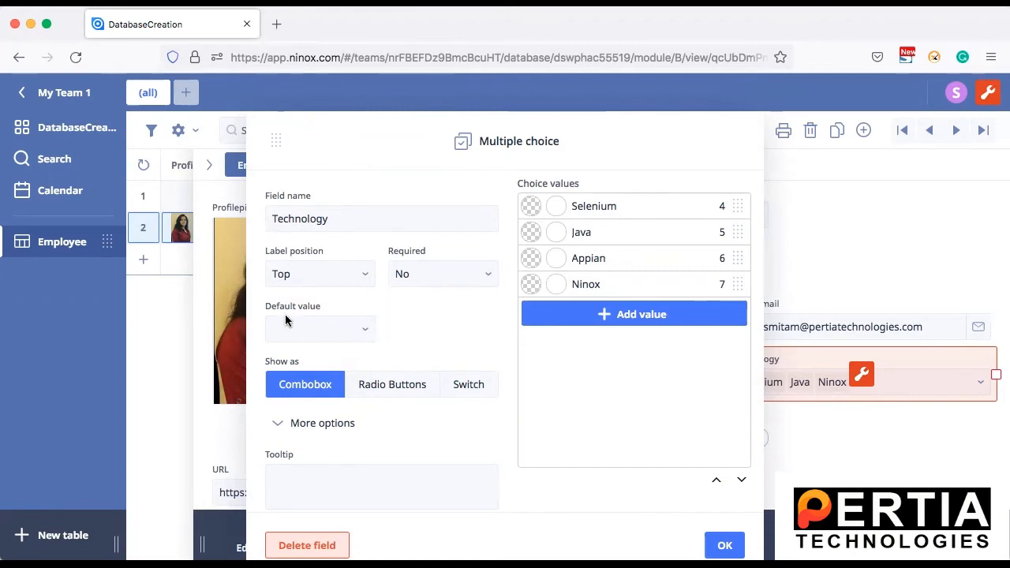
left_click(360, 330)
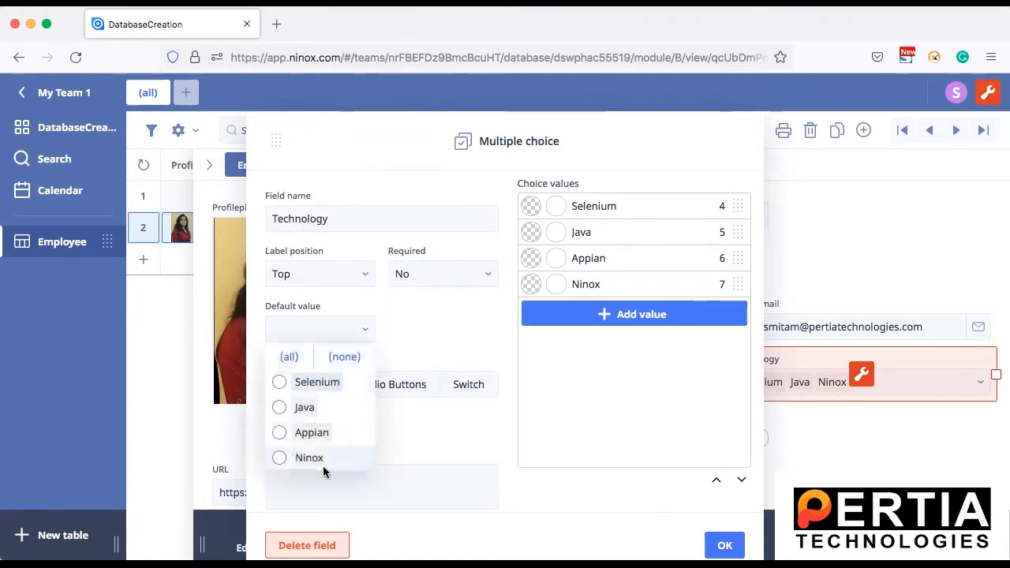
left_click(413, 330)
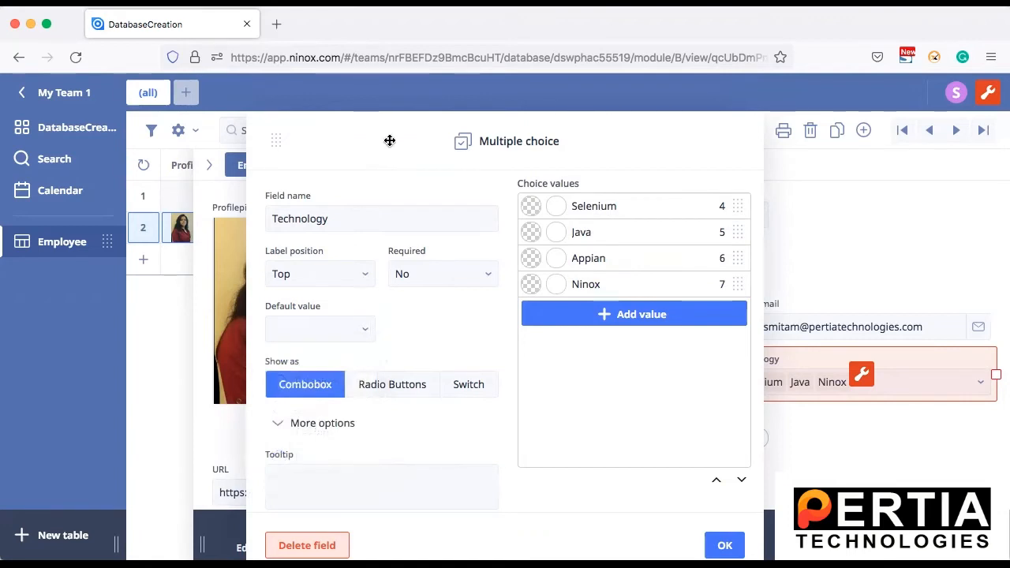
left_click_drag(389, 140, 372, 103)
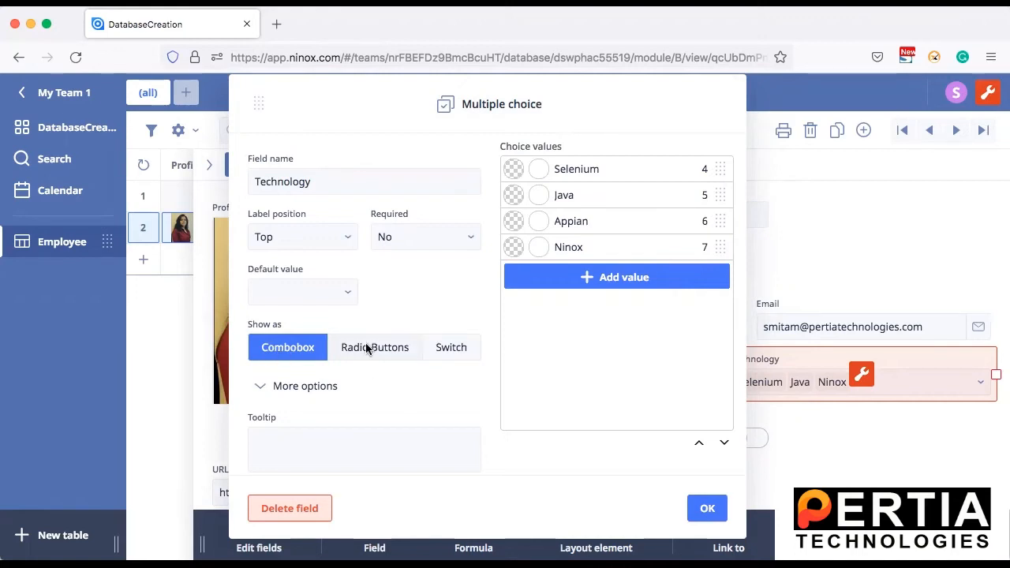
left_click(705, 508)
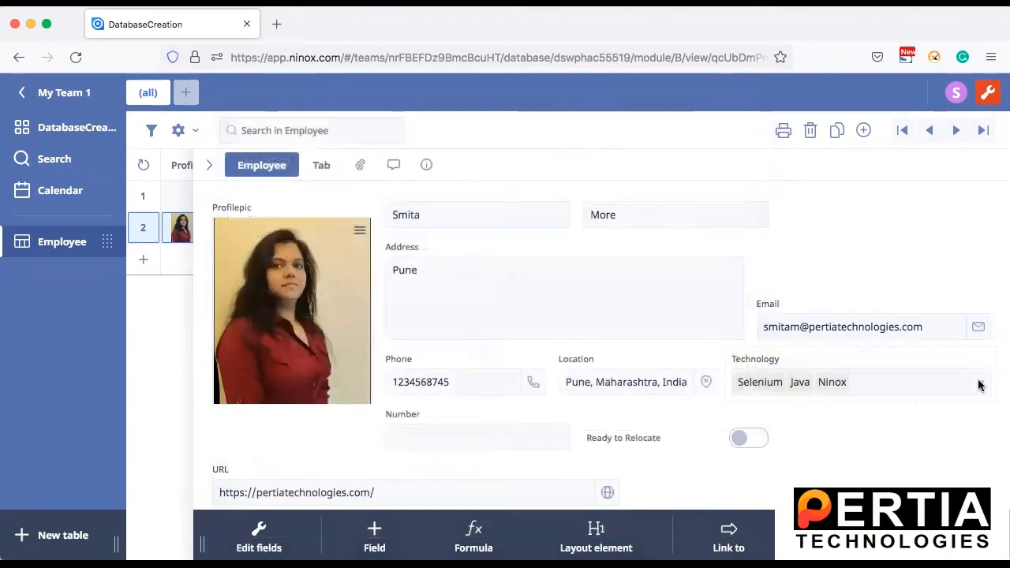
left_click(979, 384)
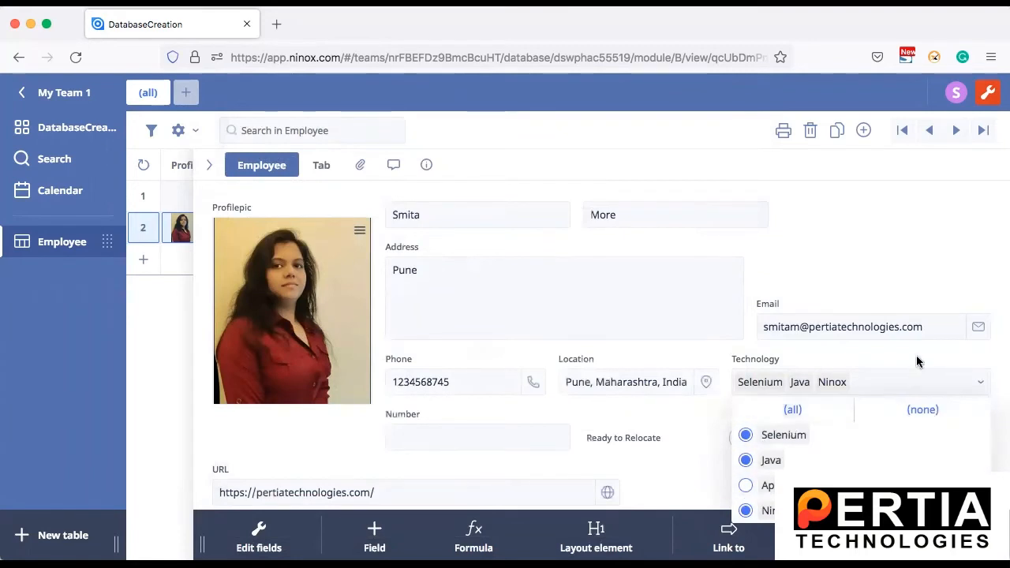
left_click(902, 273)
Step: Set the Technology field to show as Radio Buttons and view it in the employee record
mouse_move(813, 356)
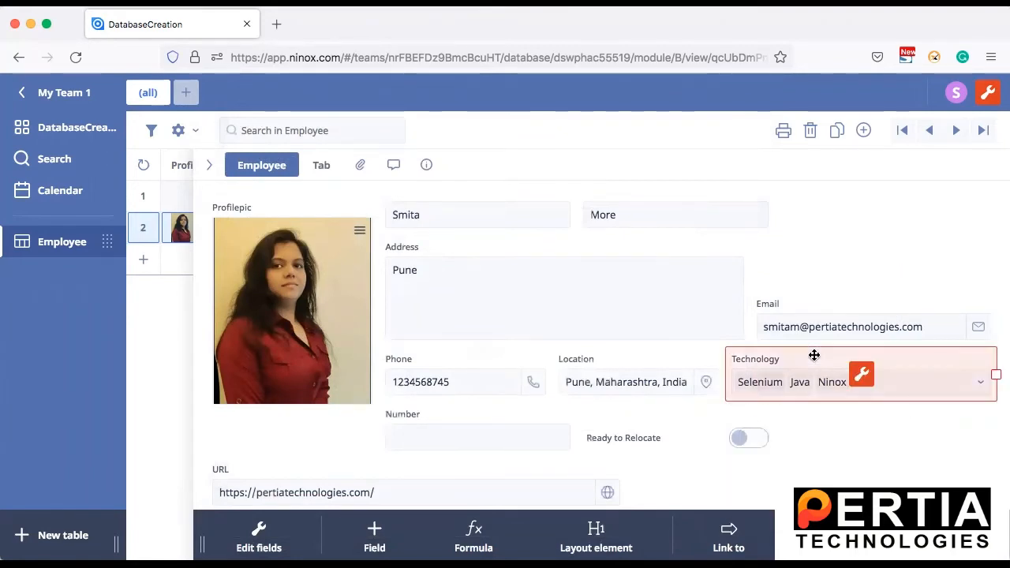
left_click(861, 374)
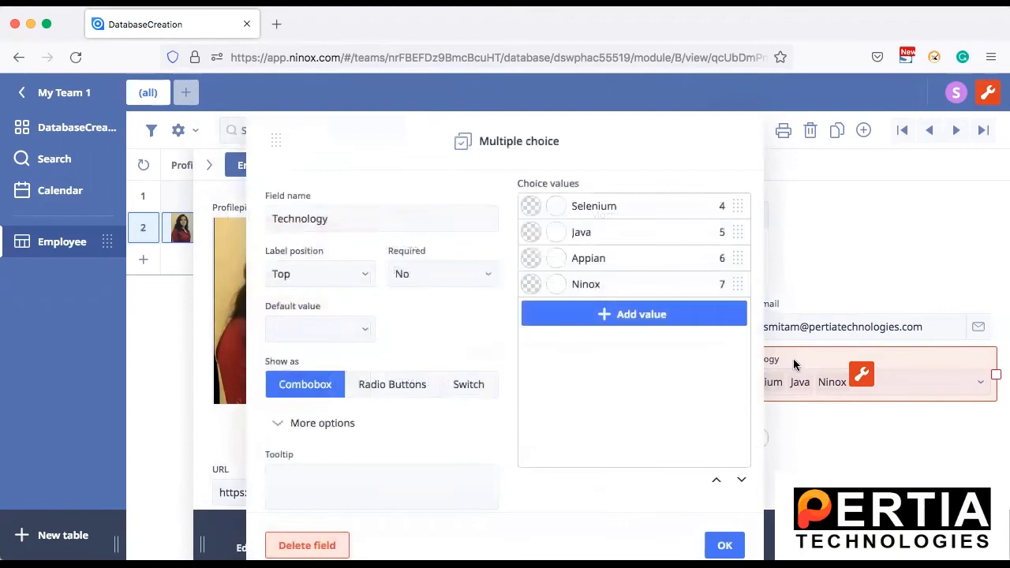
left_click(388, 385)
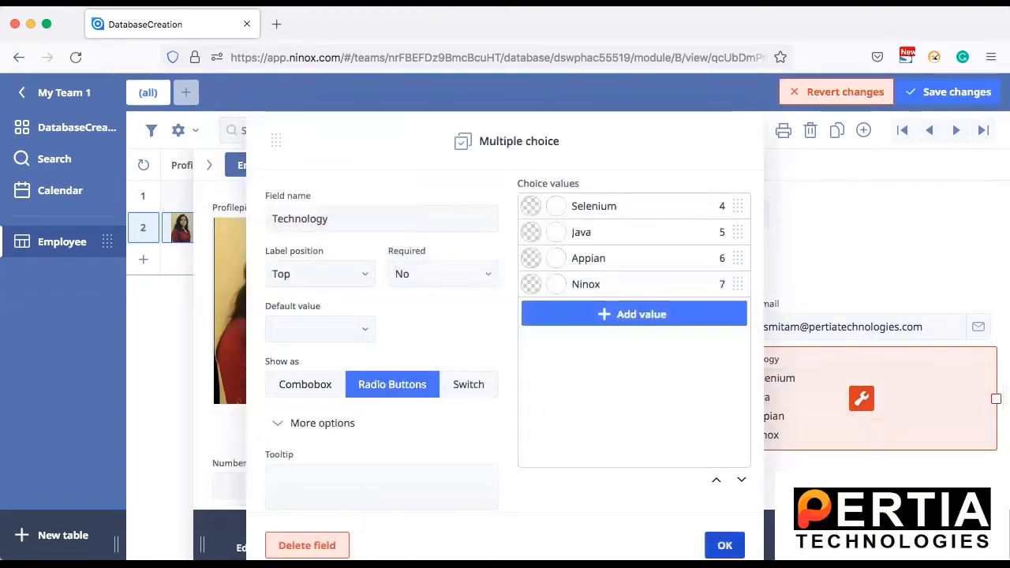
left_click(725, 545)
left_click(889, 271)
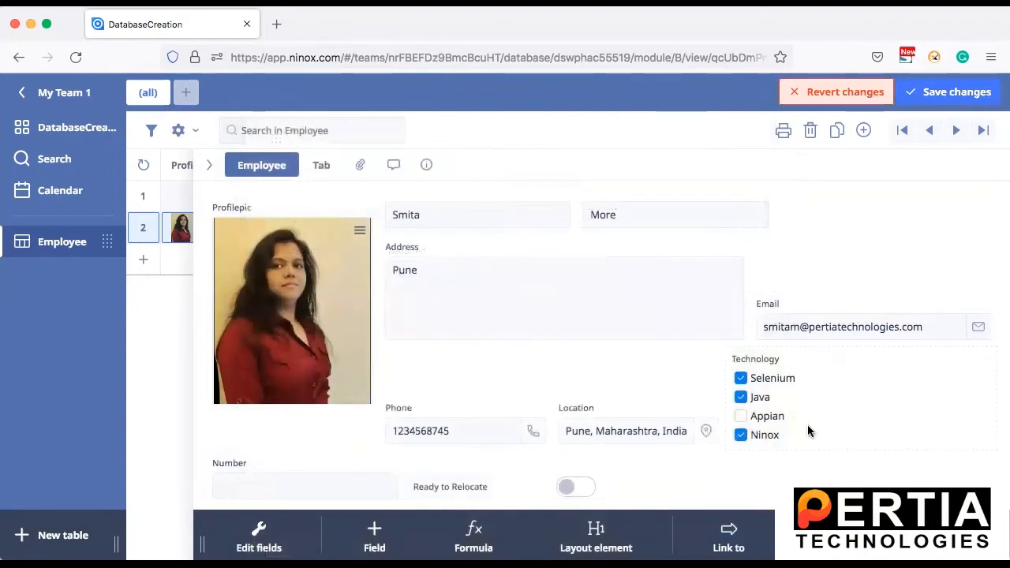
Step: Change the Technology field's display style to Switch and view it in the employee record
left_click(887, 355)
left_click(861, 398)
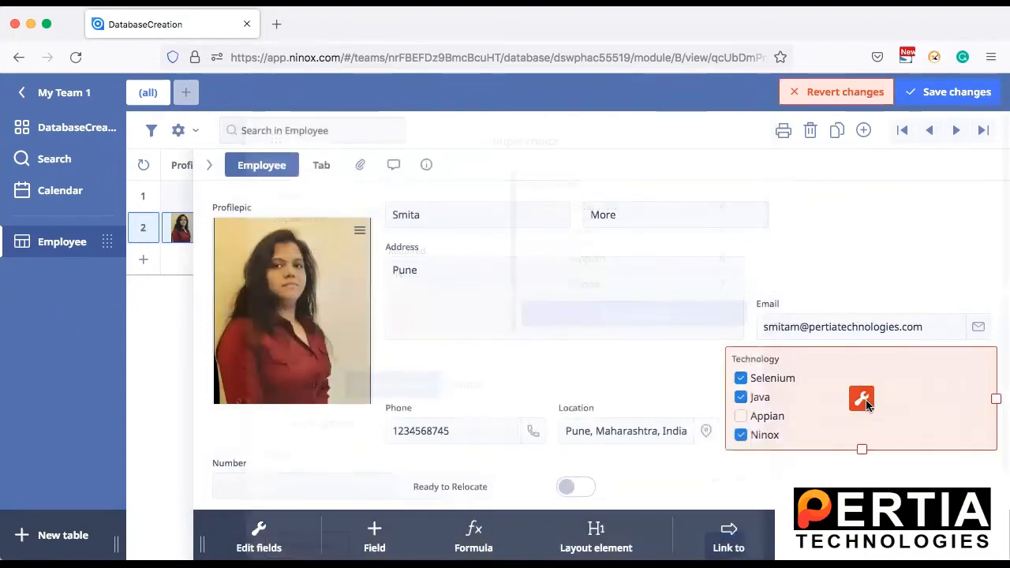
left_click(468, 385)
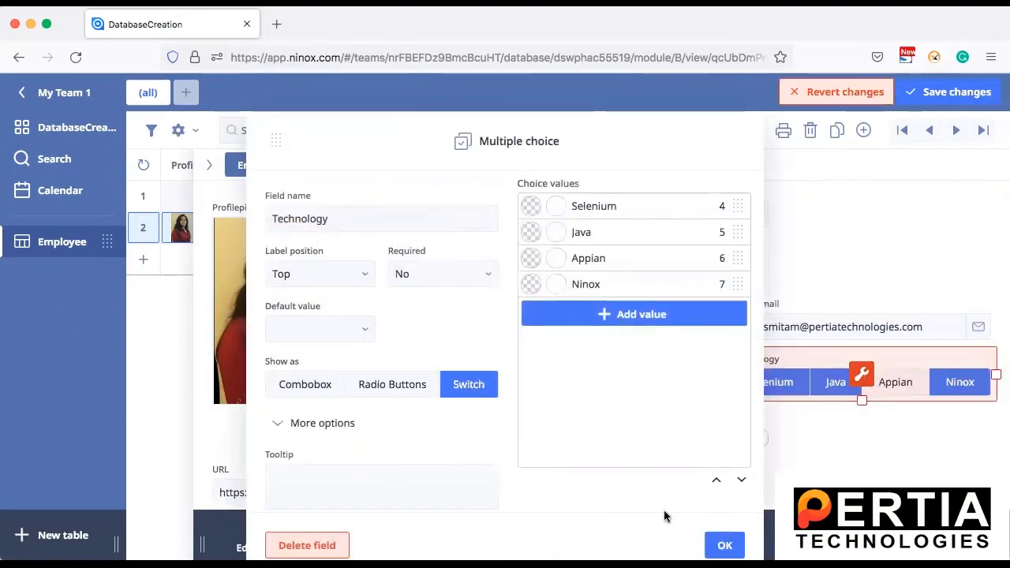
left_click(724, 546)
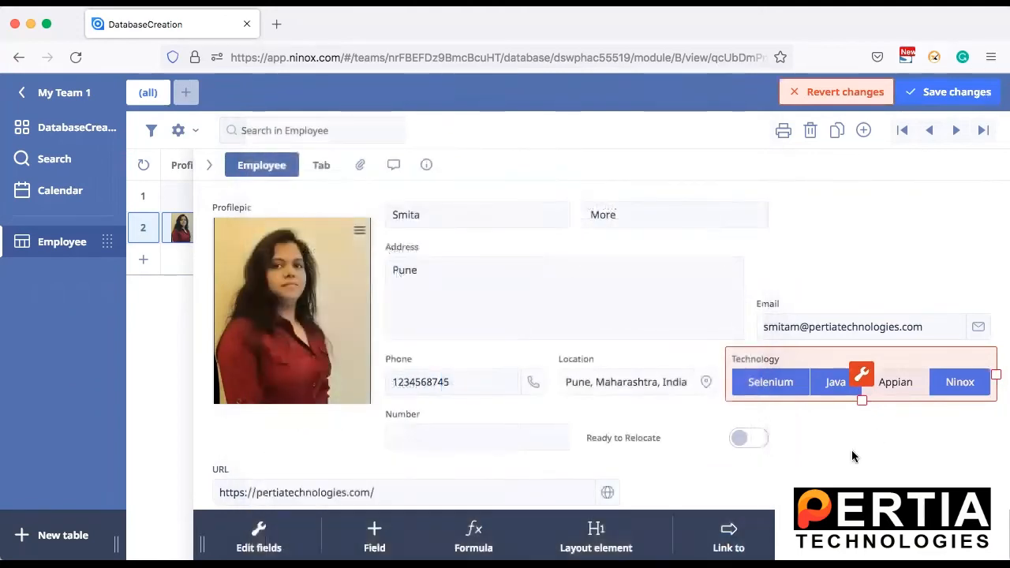
left_click(849, 452)
Step: Set the Technology field's display style back to Combobox
left_click(857, 359)
left_click(862, 375)
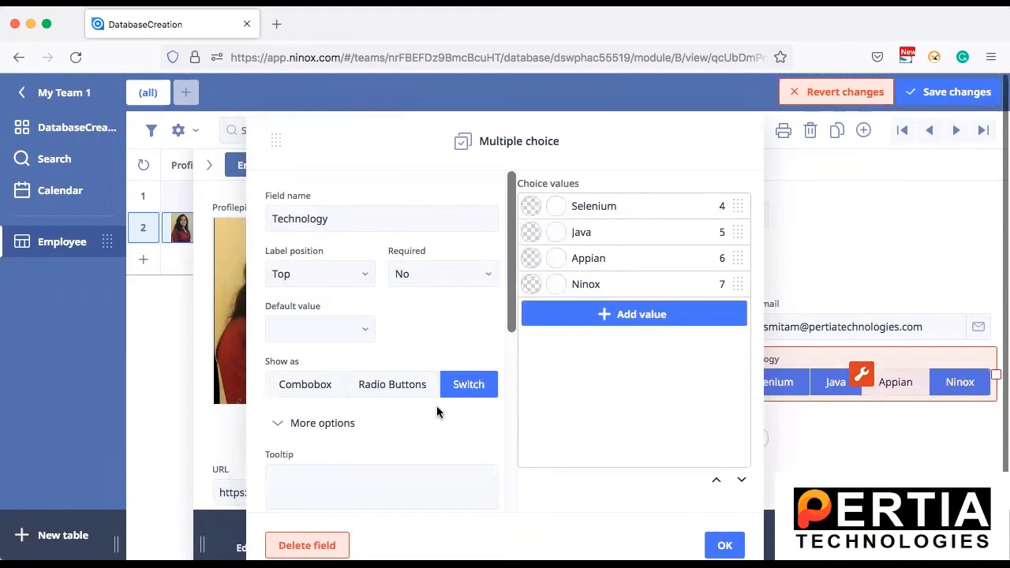
left_click(302, 384)
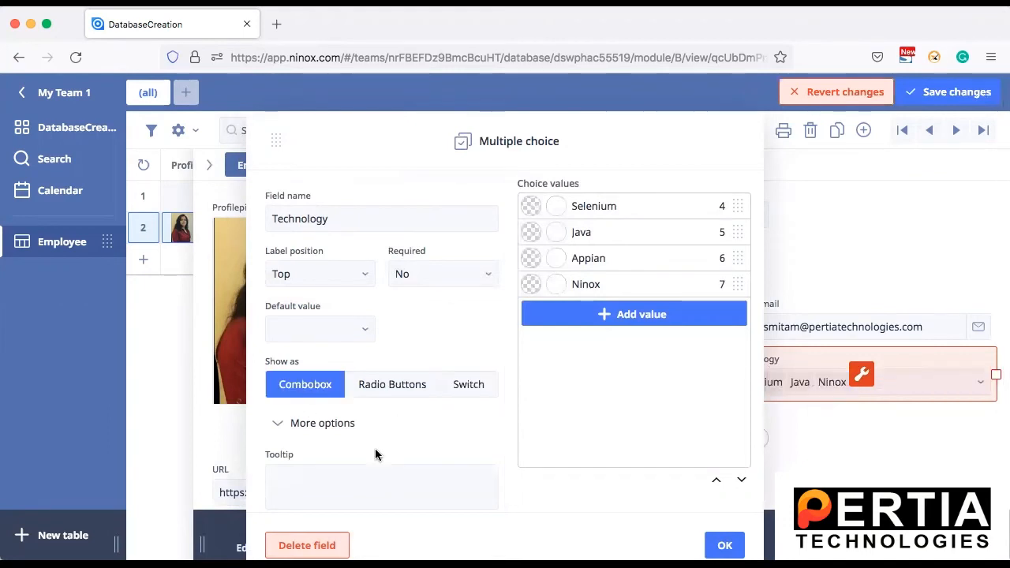
scroll(375, 450, "down", 2)
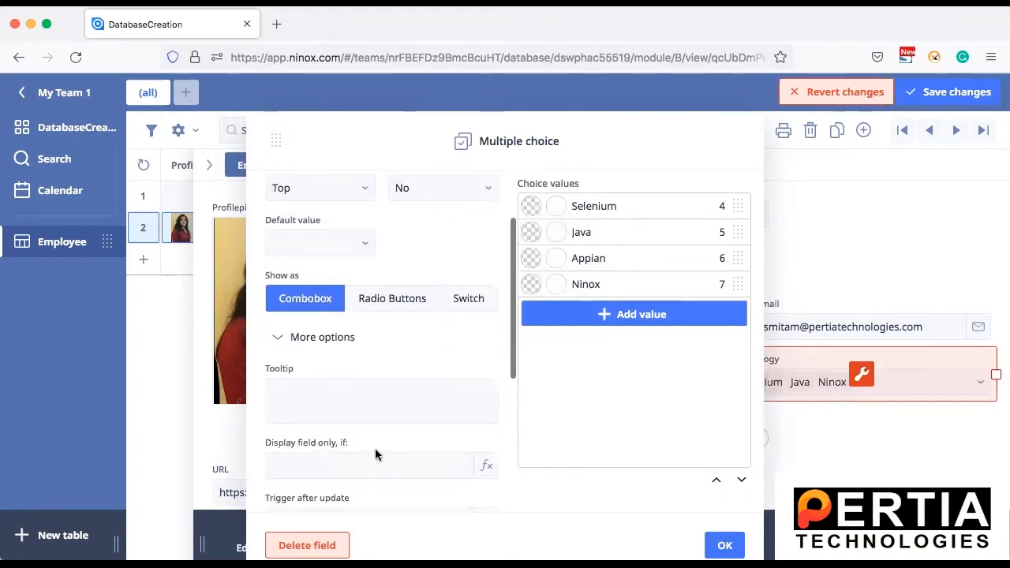
Step: Review the Technology field's additional options, close its settings and save the changes to the Employee table
left_click(283, 338)
scroll(395, 437, "down", 1)
scroll(395, 437, "up", 1)
left_click(725, 531)
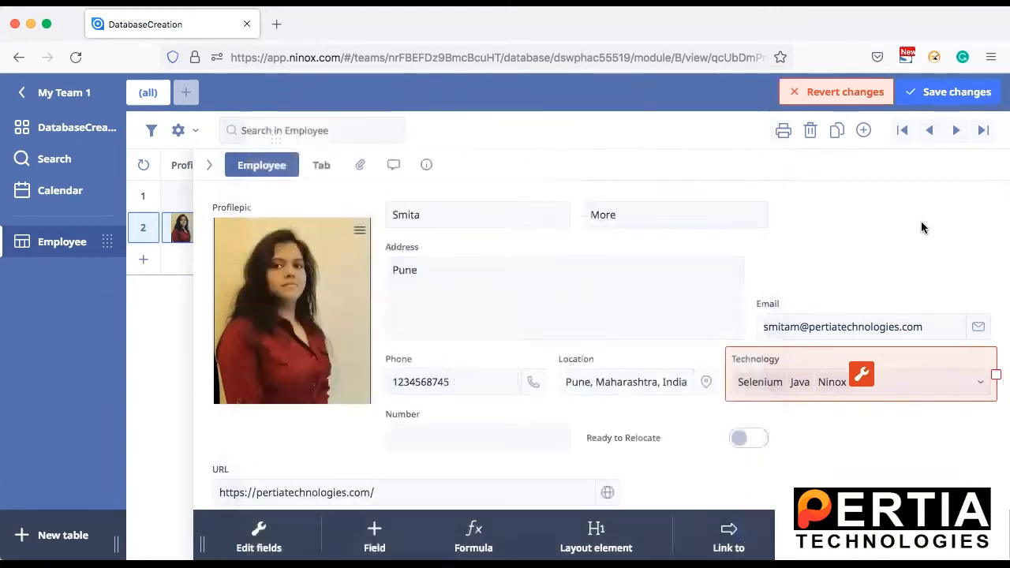
left_click(947, 94)
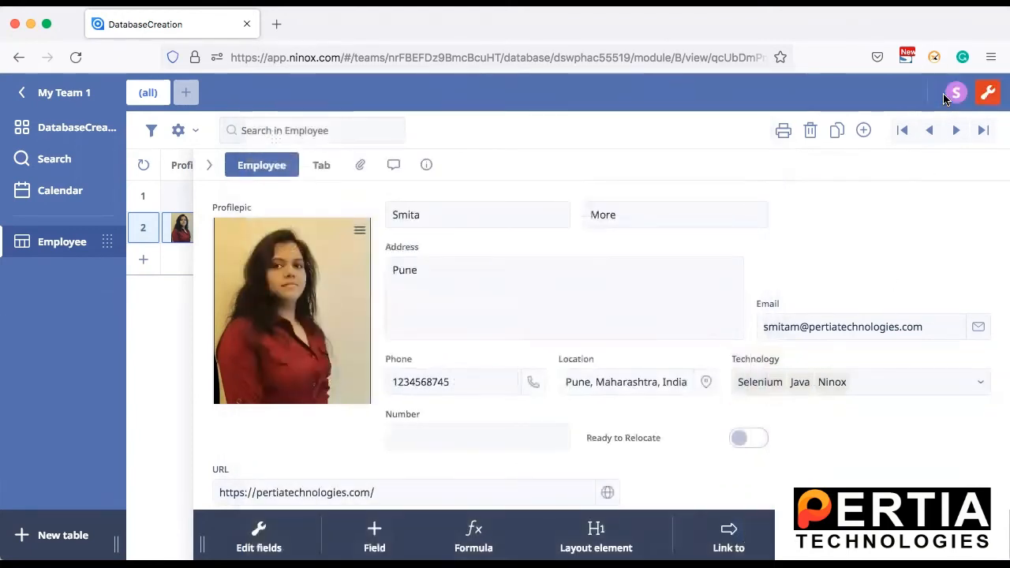
Step: Rename the Ready to Relocate field as "Ready to Relocate ?" and save the changes
scroll(798, 271, "down", 1)
scroll(798, 272, "up", 1)
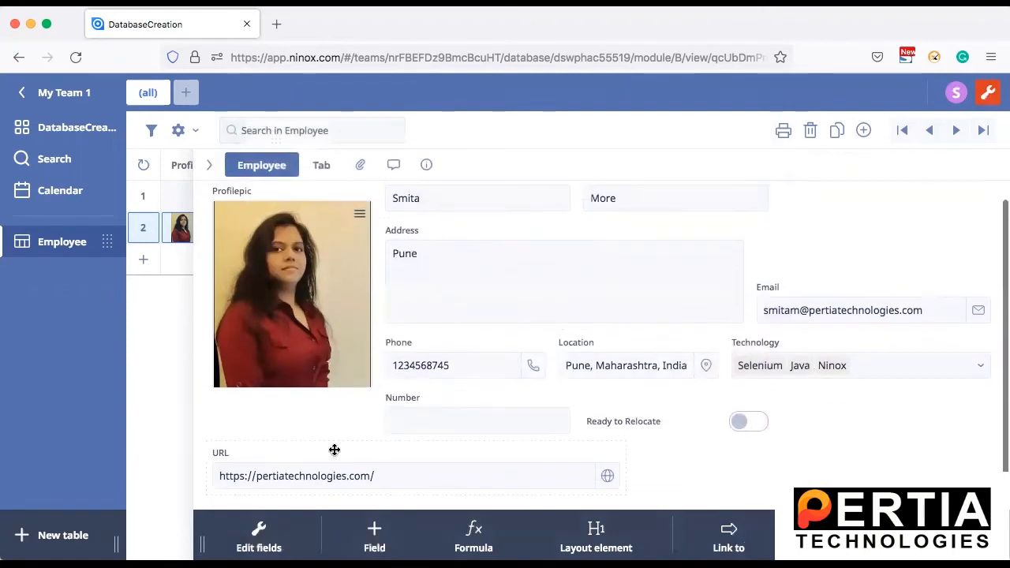
left_click(660, 410)
left_click(674, 419)
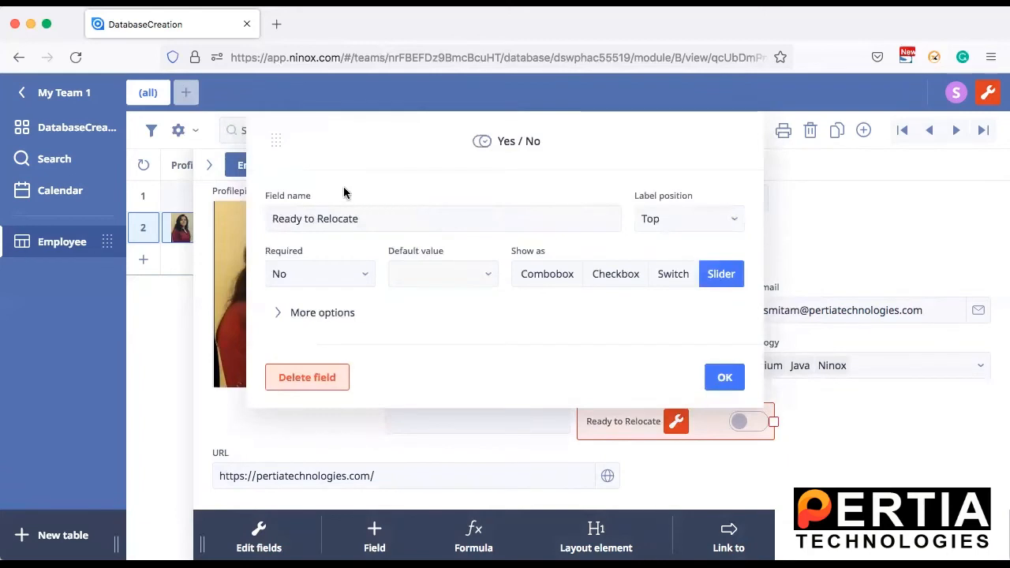
left_click(372, 218)
left_click(376, 221)
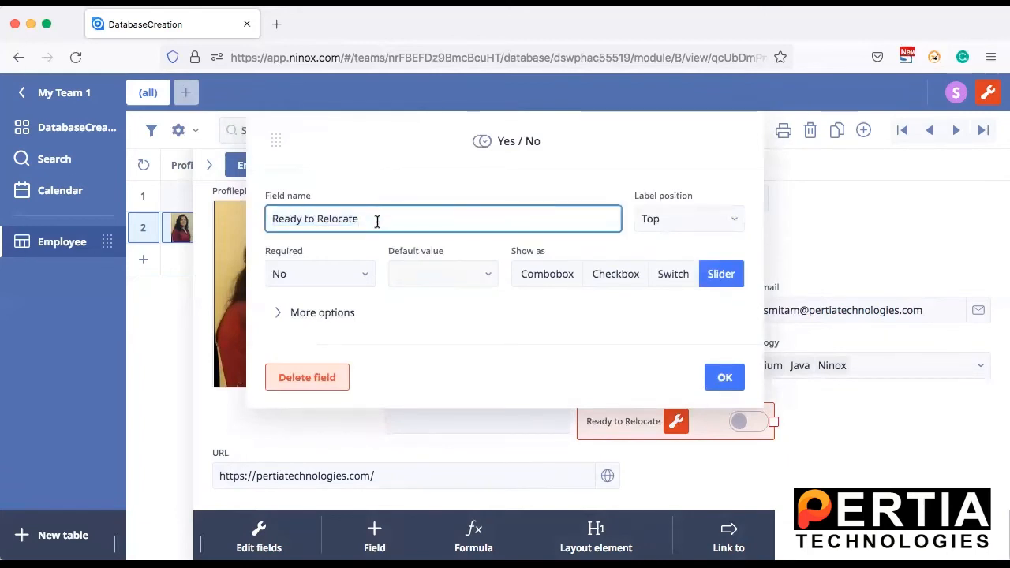
left_click(590, 155)
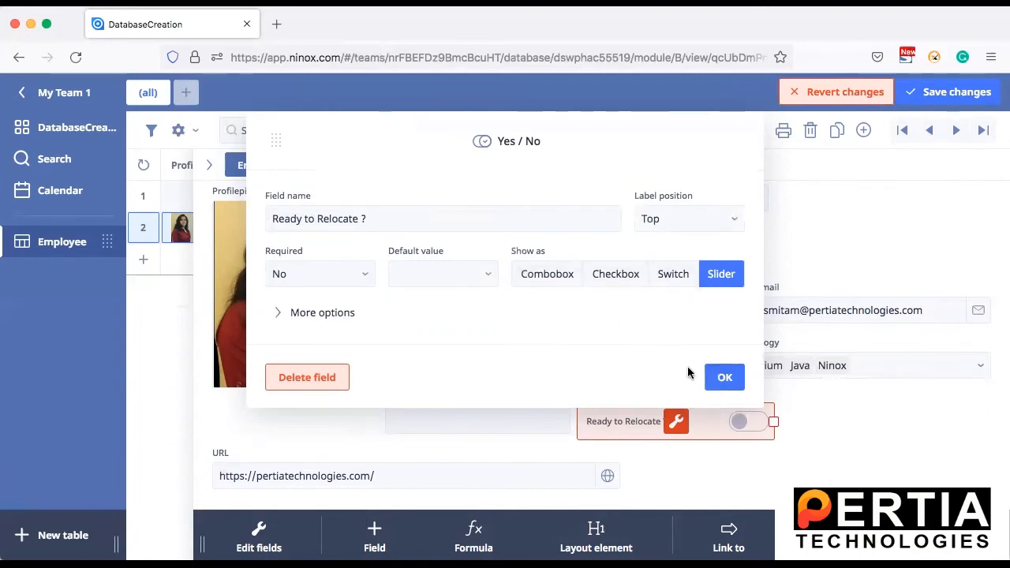
left_click(720, 377)
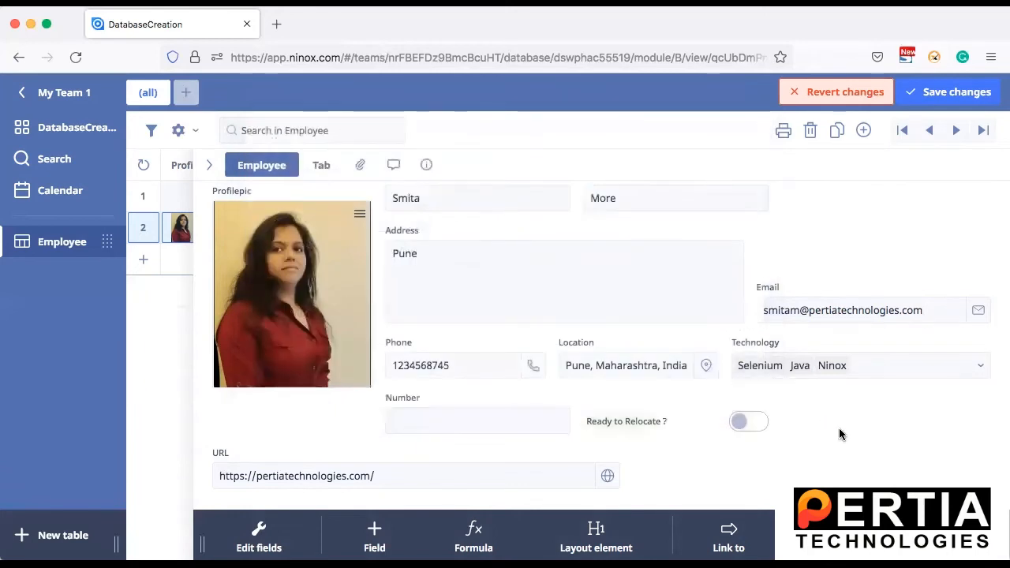
left_click(949, 92)
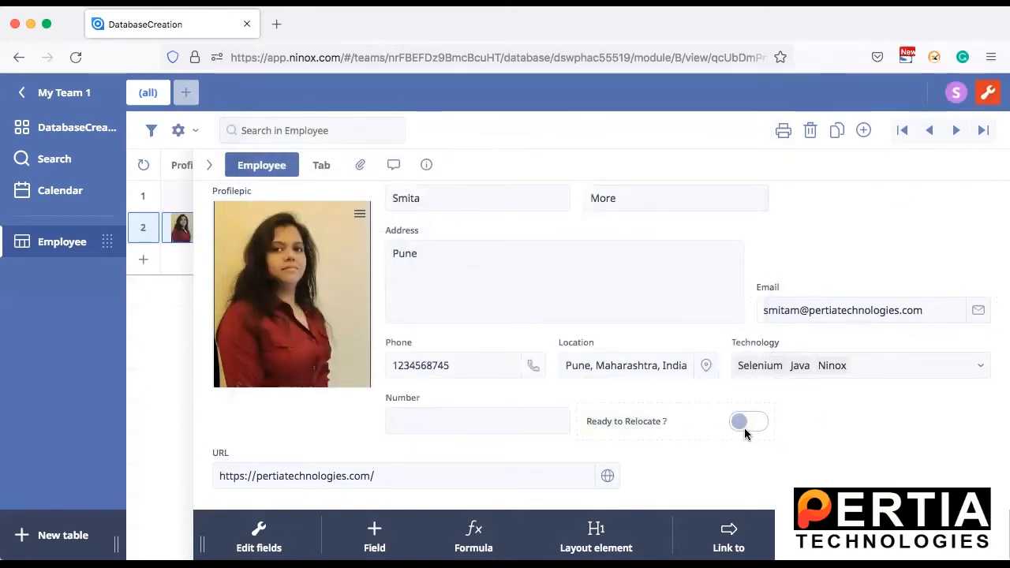
Step: Try the "Ready to Relocate ?" slider in the employee record by turning it on and back off
left_click(759, 423)
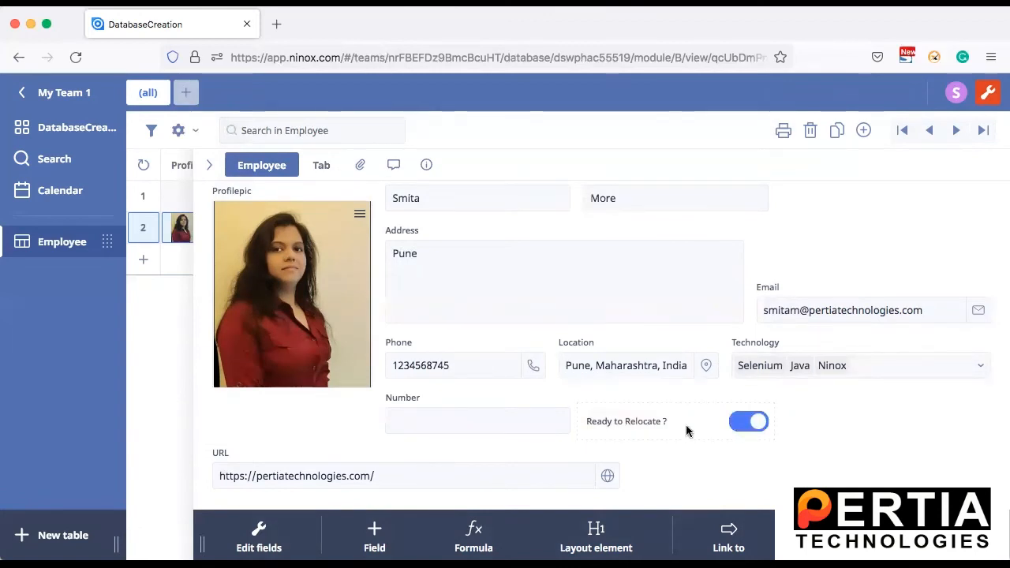
mouse_move(667, 406)
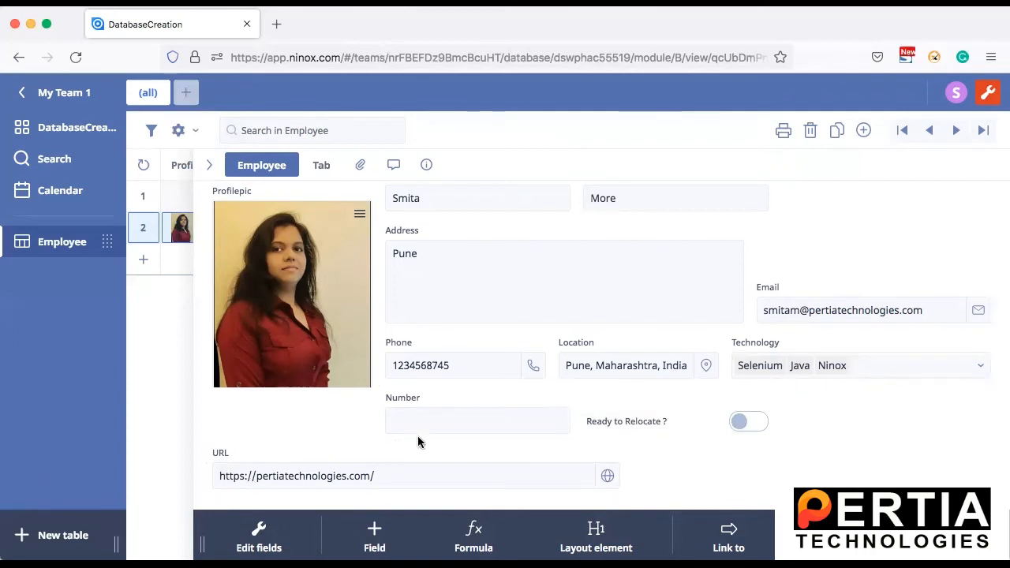
Step: Examine the URL field's settings, including its additional options, and close them
left_click(347, 447)
left_click(415, 470)
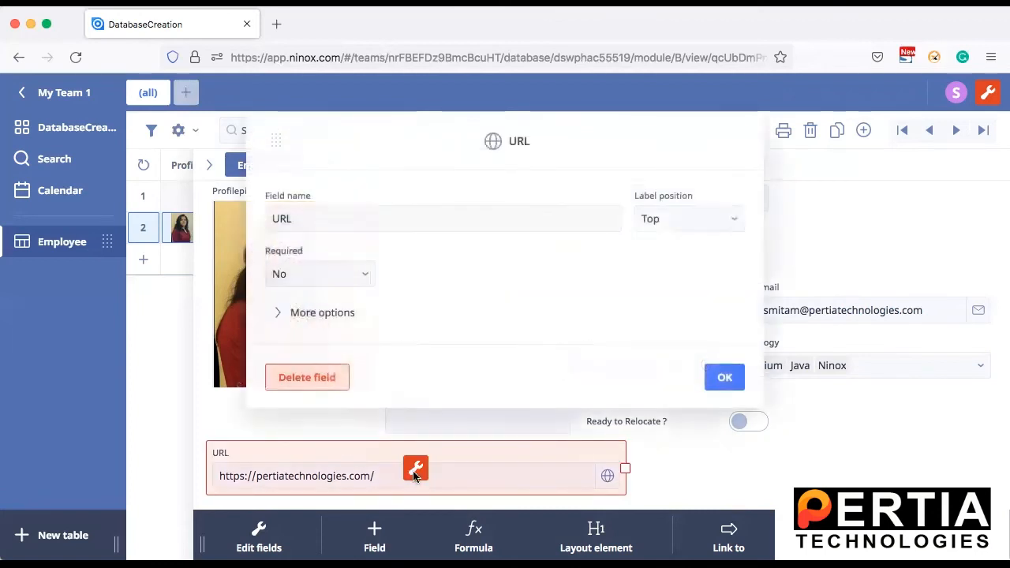
left_click(308, 313)
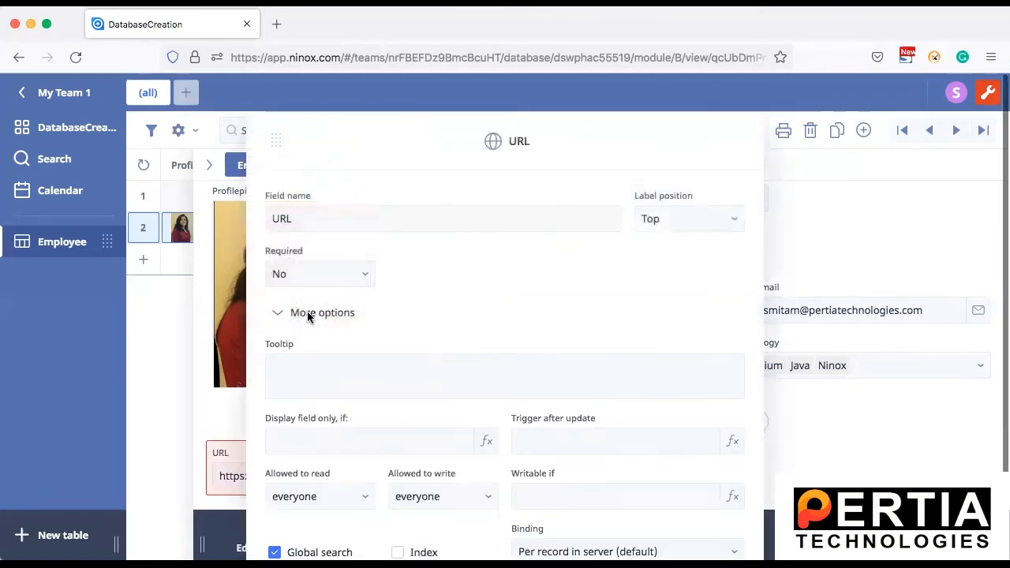
scroll(371, 298, "down", 3)
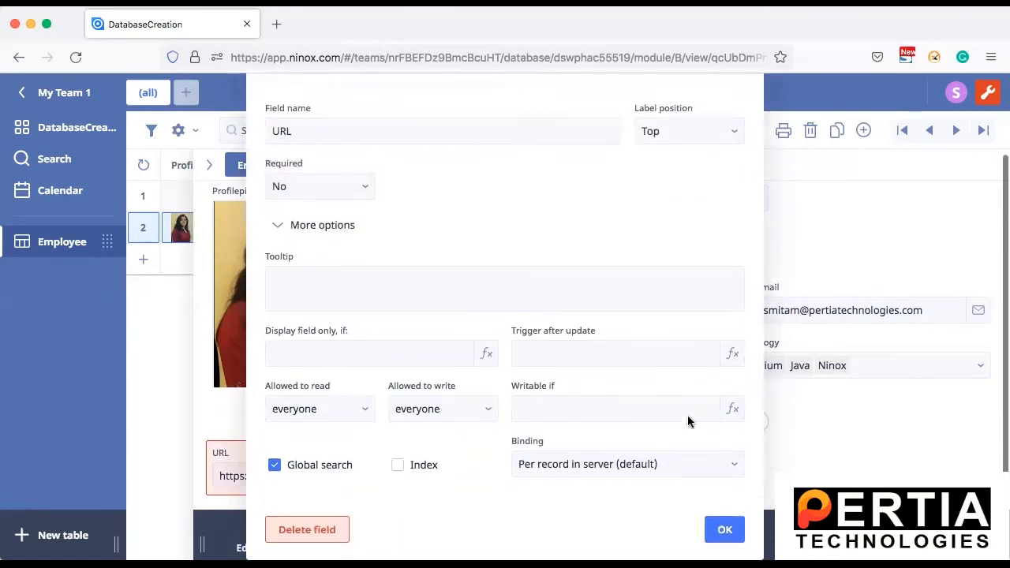
left_click(723, 528)
left_click(873, 454)
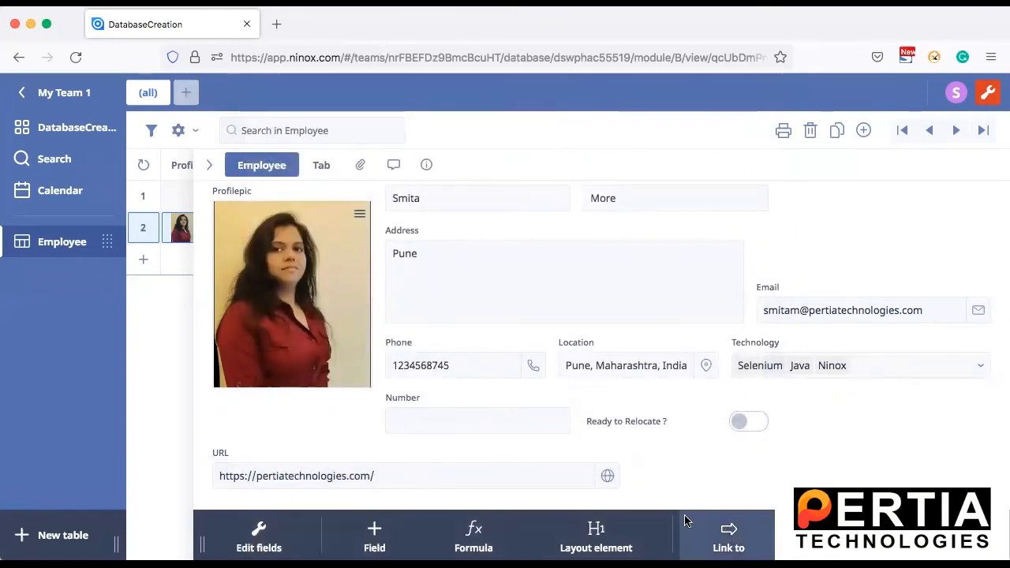
Step: Open the website linked in the employee's URL field and return to the DatabaseCreation page
left_click(606, 477)
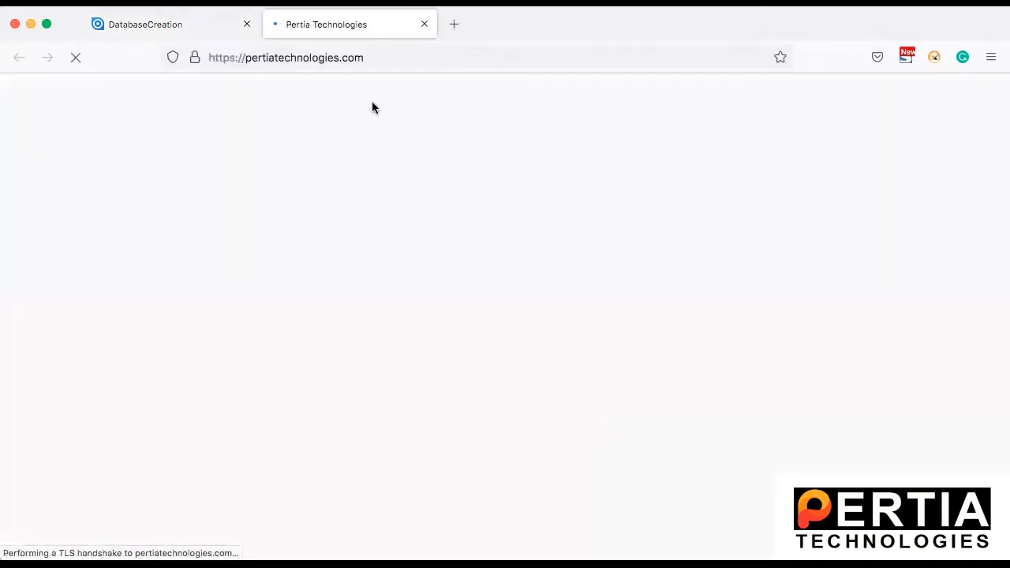
left_click(171, 23)
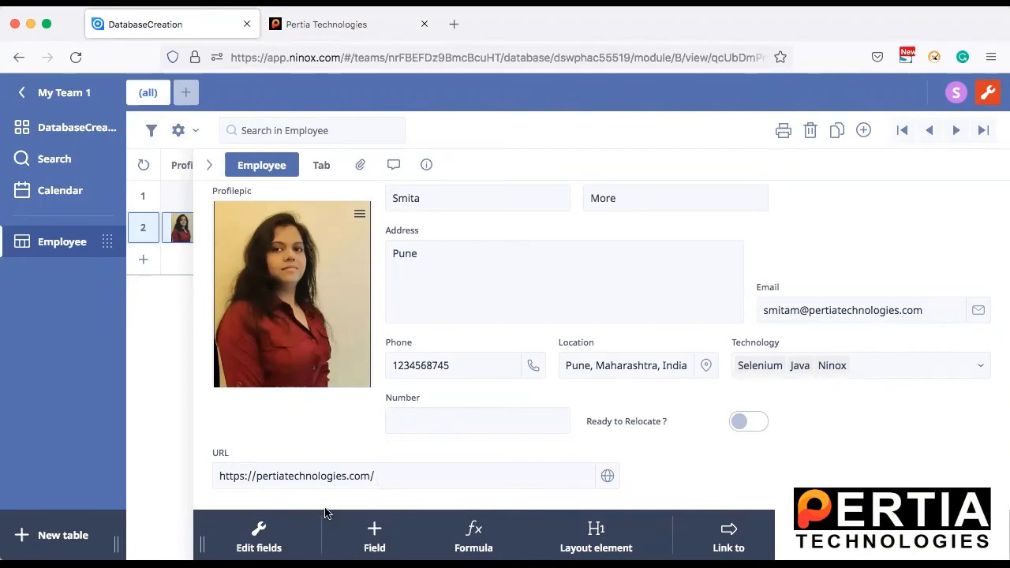
Step: Examine the full range of field types that can be created in the Employee table, and close the field editor
left_click(259, 536)
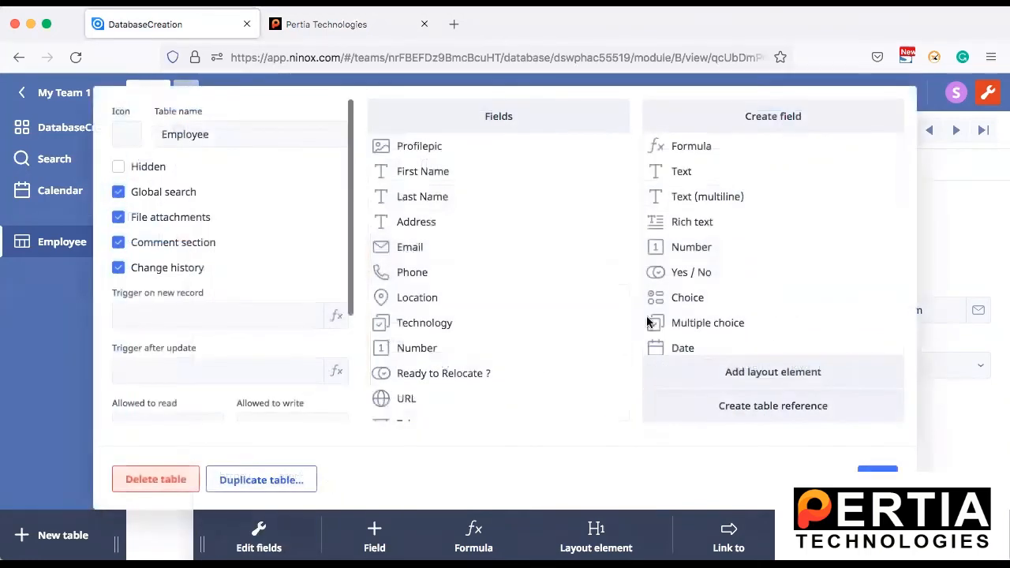
scroll(773, 286, "down", 5)
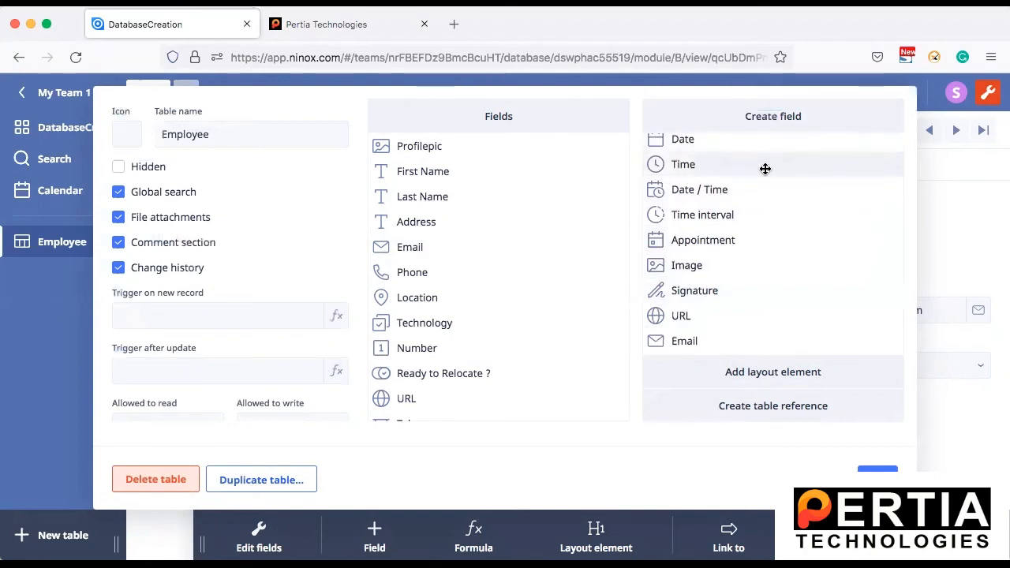
scroll(765, 167, "up", 2)
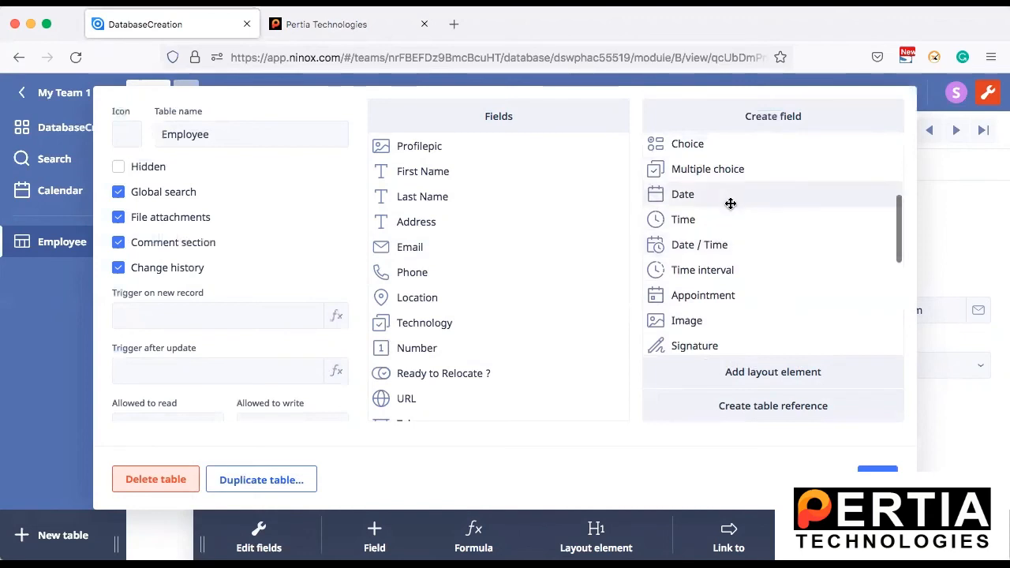
scroll(747, 279, "down", 3)
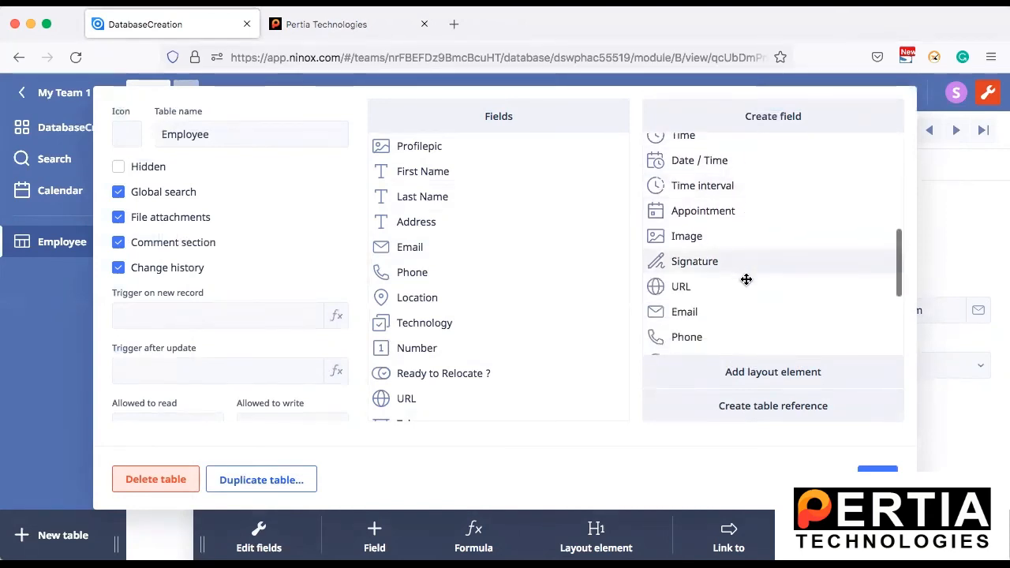
scroll(746, 280, "down", 1)
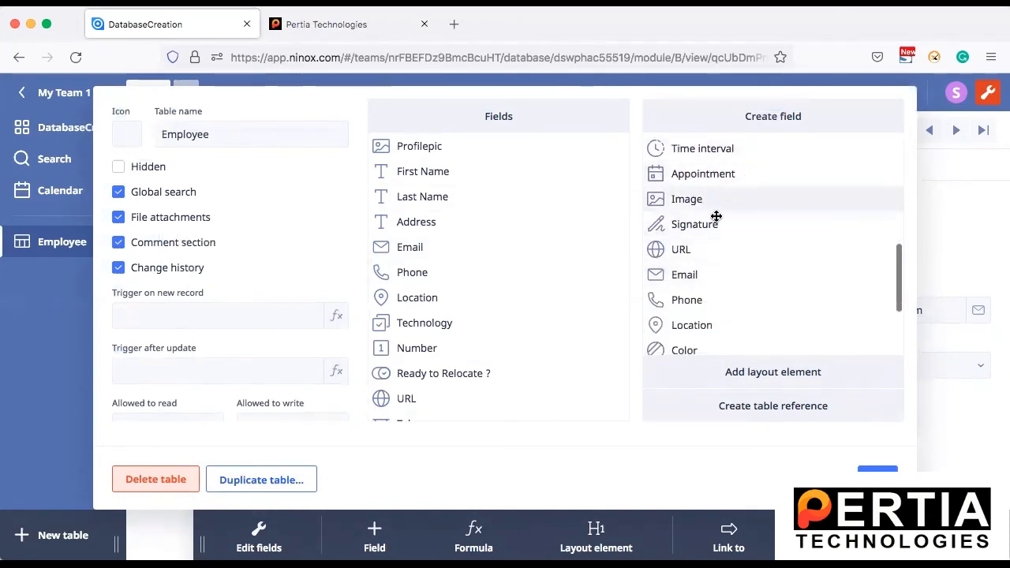
scroll(729, 242, "down", 2)
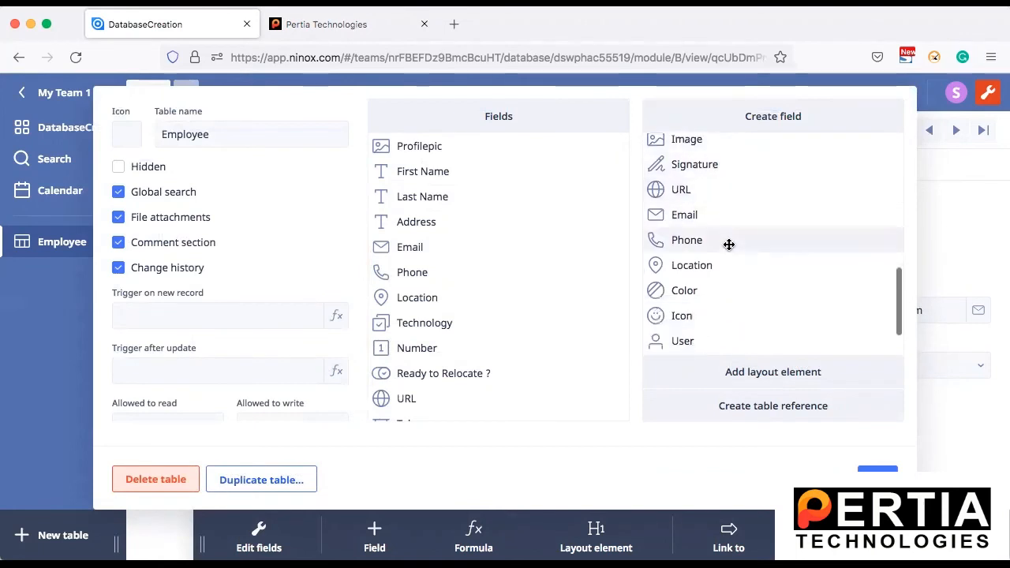
scroll(729, 241, "down", 1)
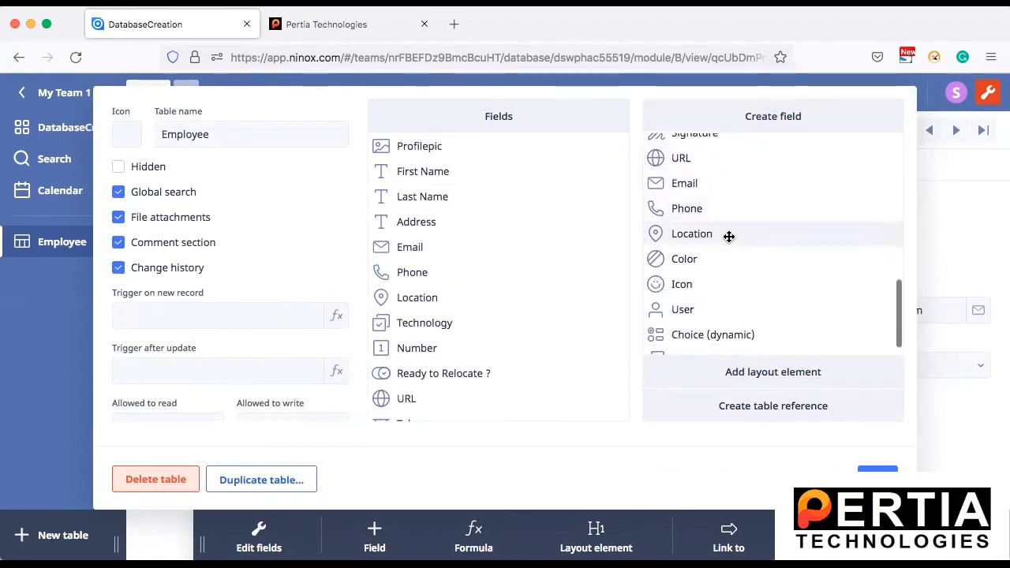
scroll(729, 237, "down", 1)
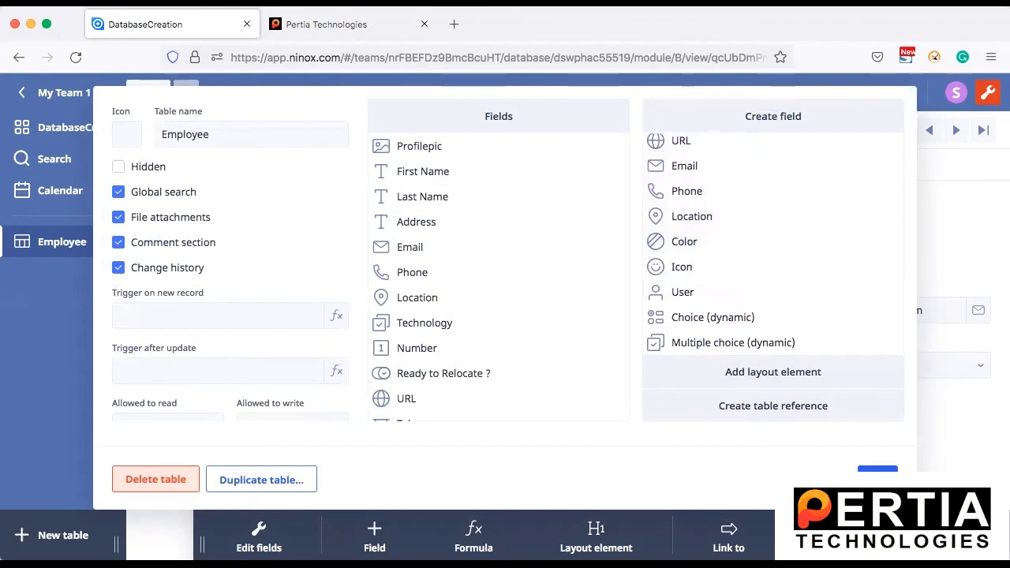
left_click(877, 479)
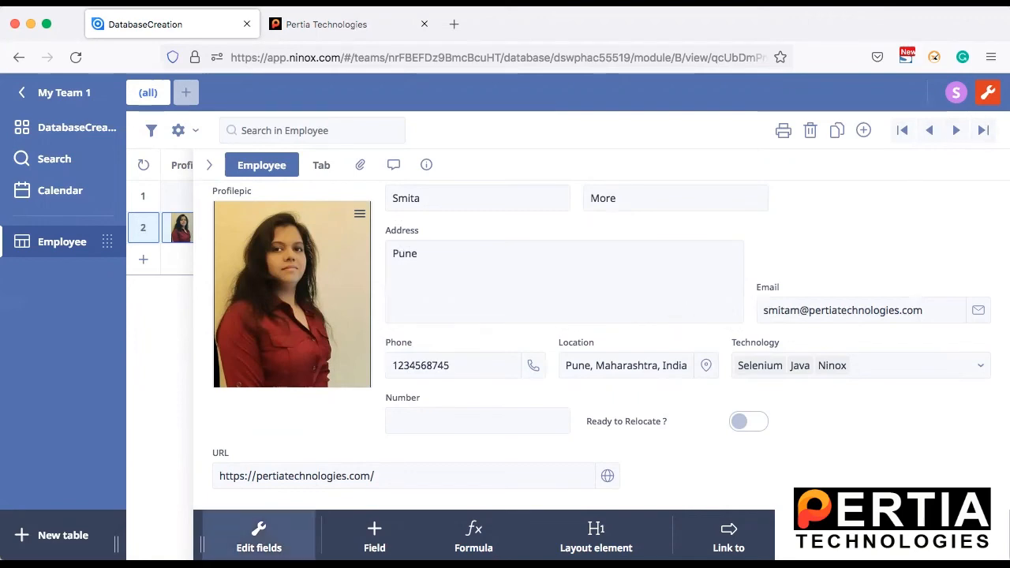
Step: Add a Tab layout element below the Button element in the Employee table's fields and save it
left_click(259, 539)
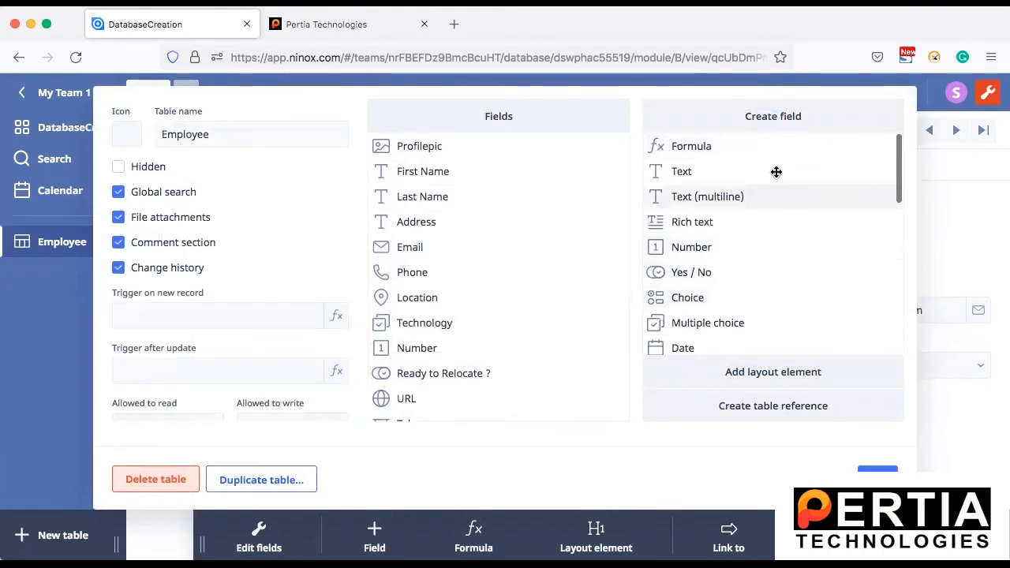
left_click(798, 377)
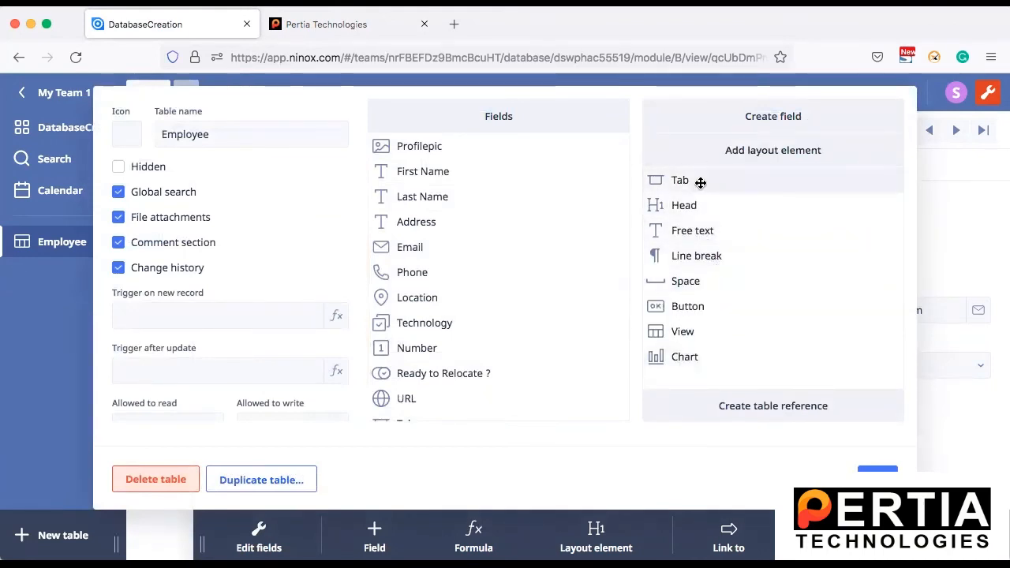
scroll(465, 308, "down", 2)
left_click_drag(701, 177, 442, 410)
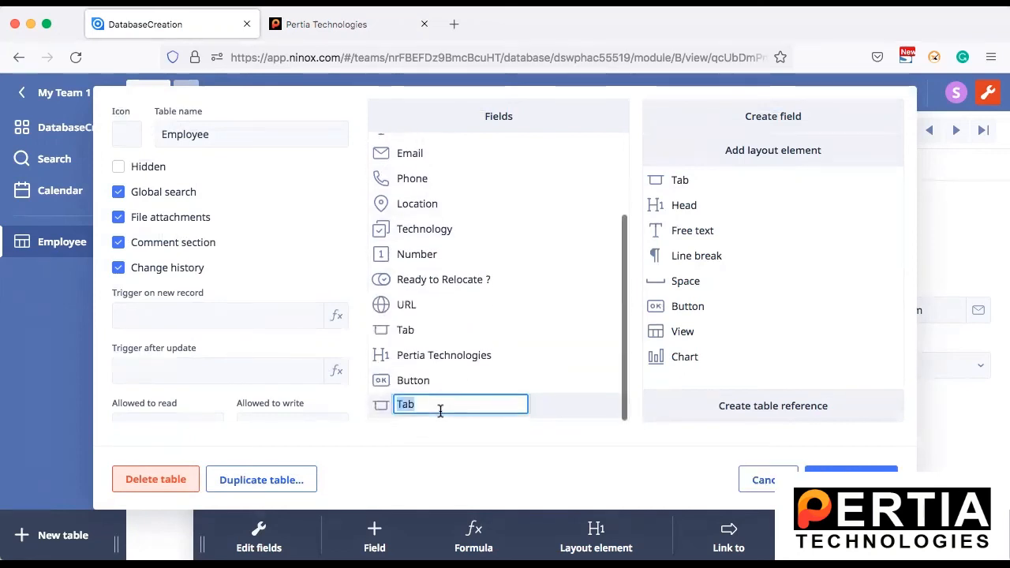
left_click(851, 479)
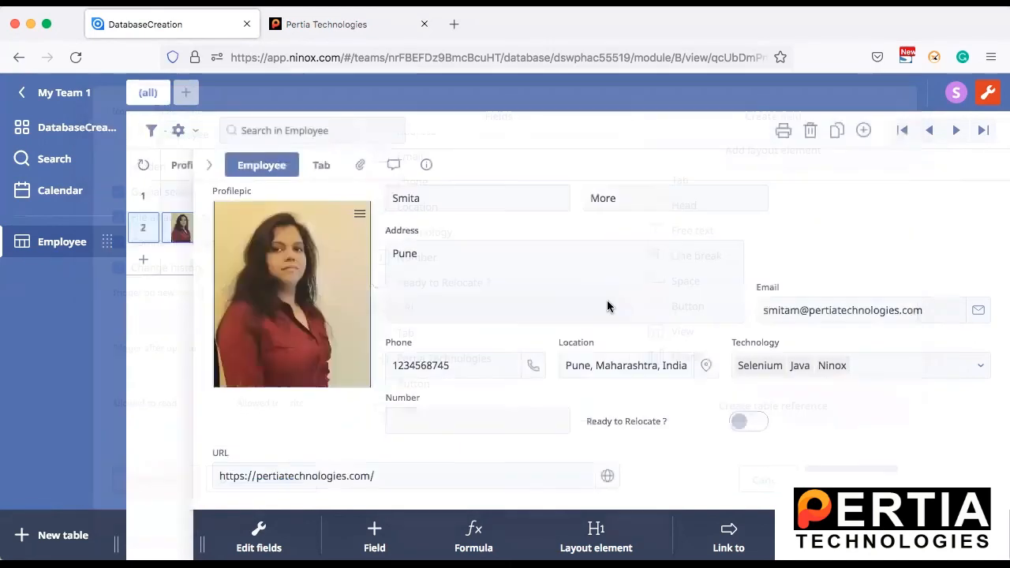
Step: View the contents of the two added tabs in the employee record and return to the first one
left_click(322, 167)
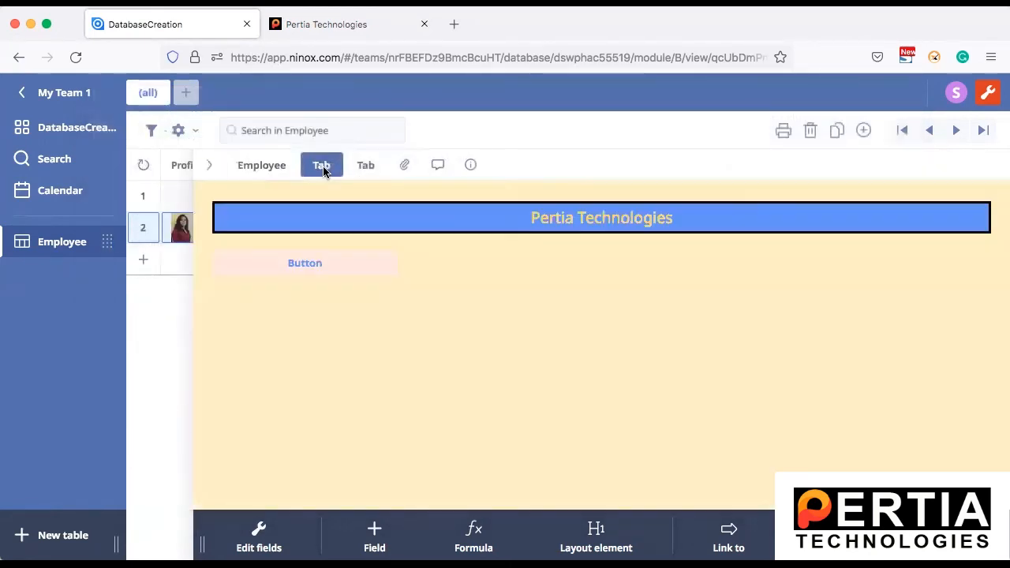
left_click(367, 169)
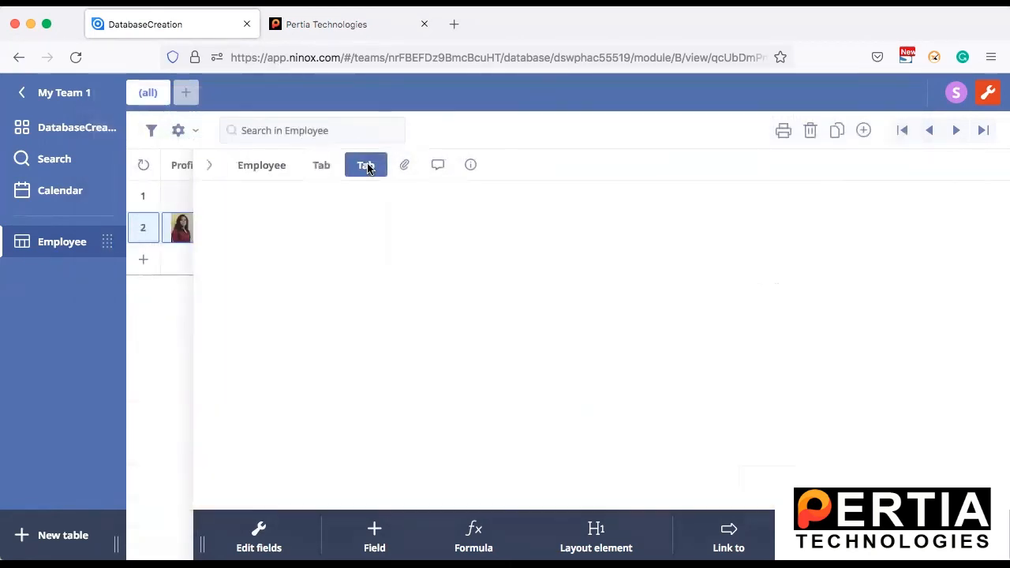
left_click(322, 167)
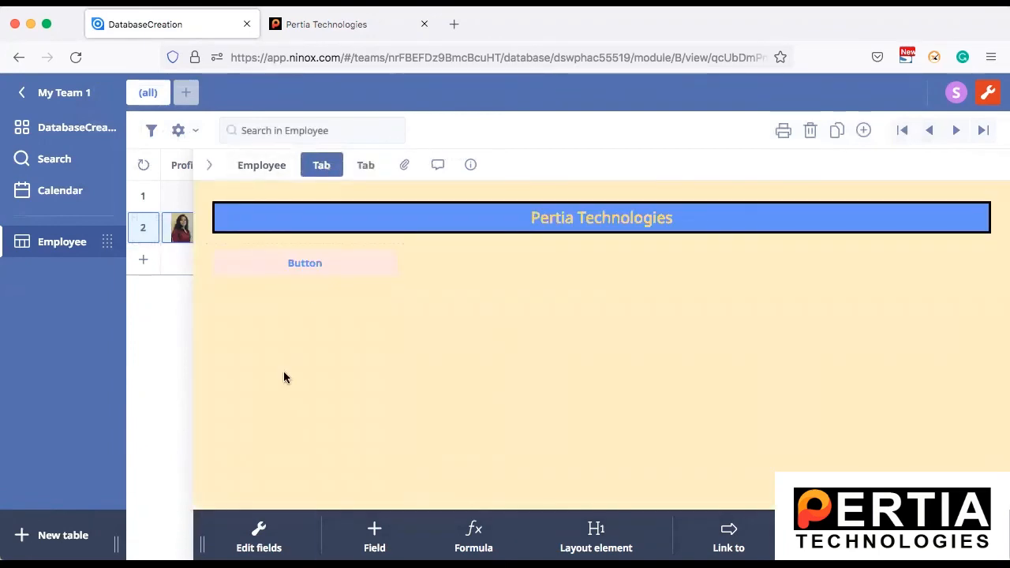
Step: Review the layout elements available for the Employee table and close the field editor
left_click(260, 536)
left_click(763, 372)
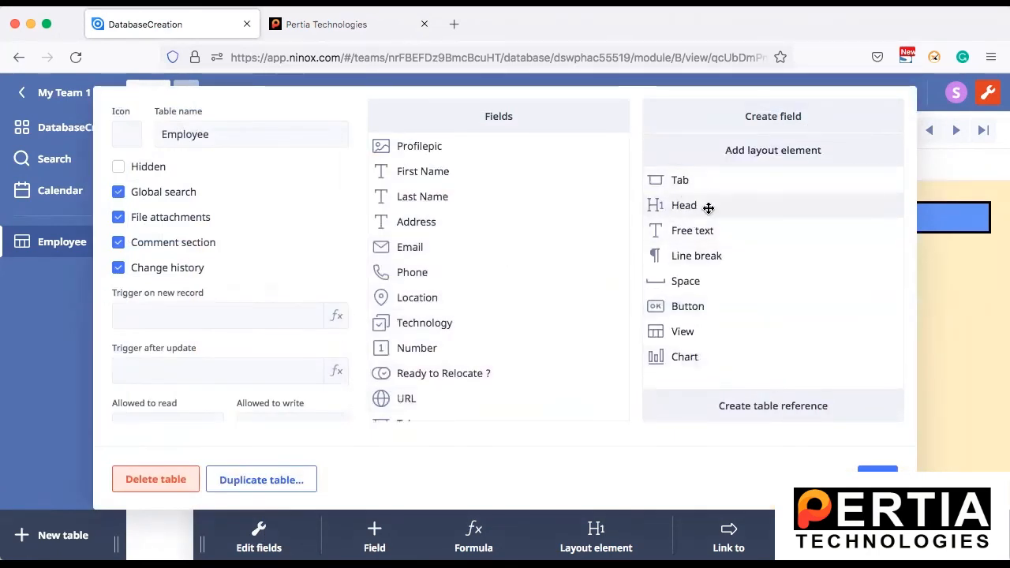
left_click(878, 479)
Step: Review the Pertia Technologies heading's style settings, including the available font sizes, and close them without changing anything
left_click(577, 219)
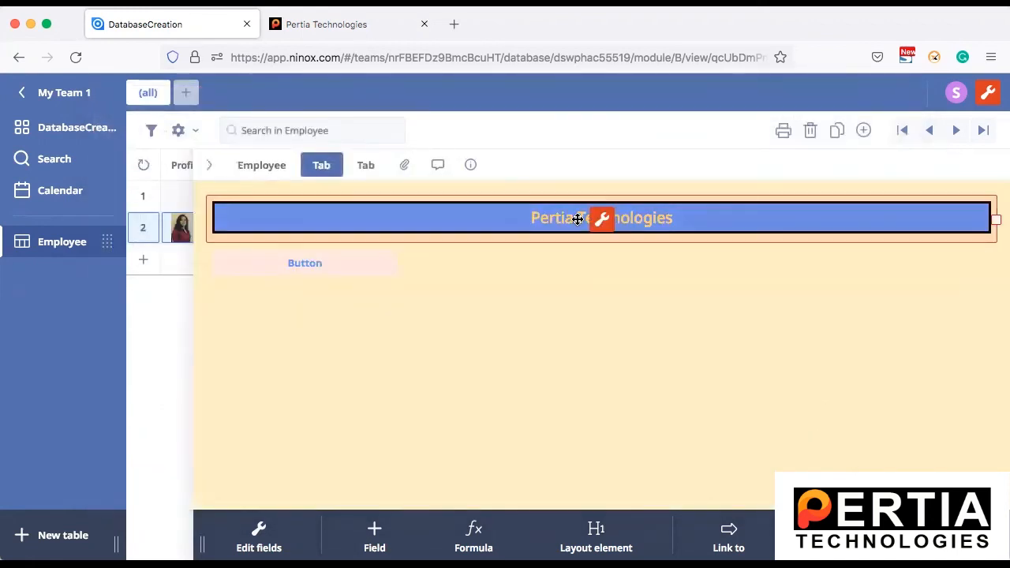
left_click(601, 218)
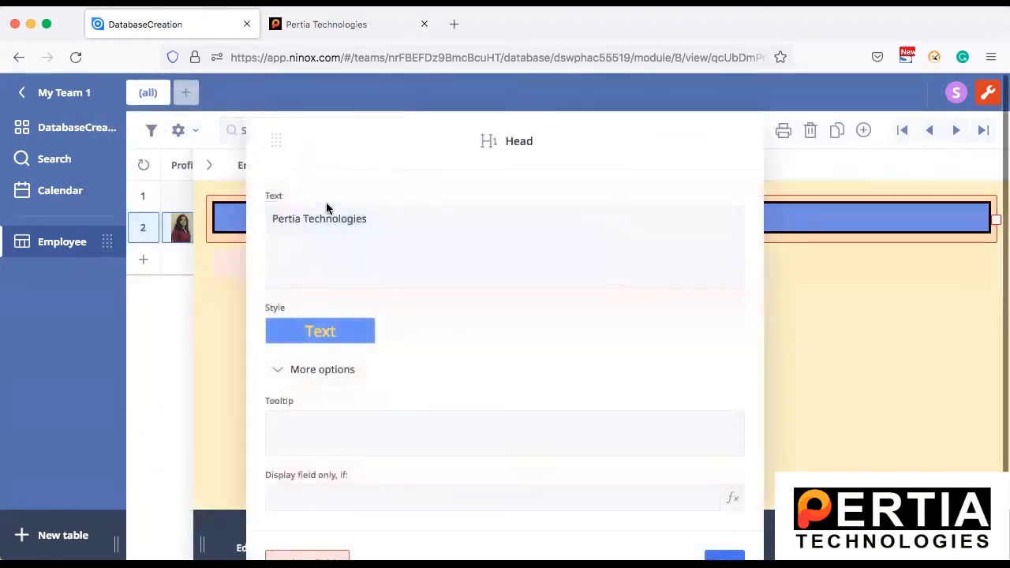
left_click(305, 328)
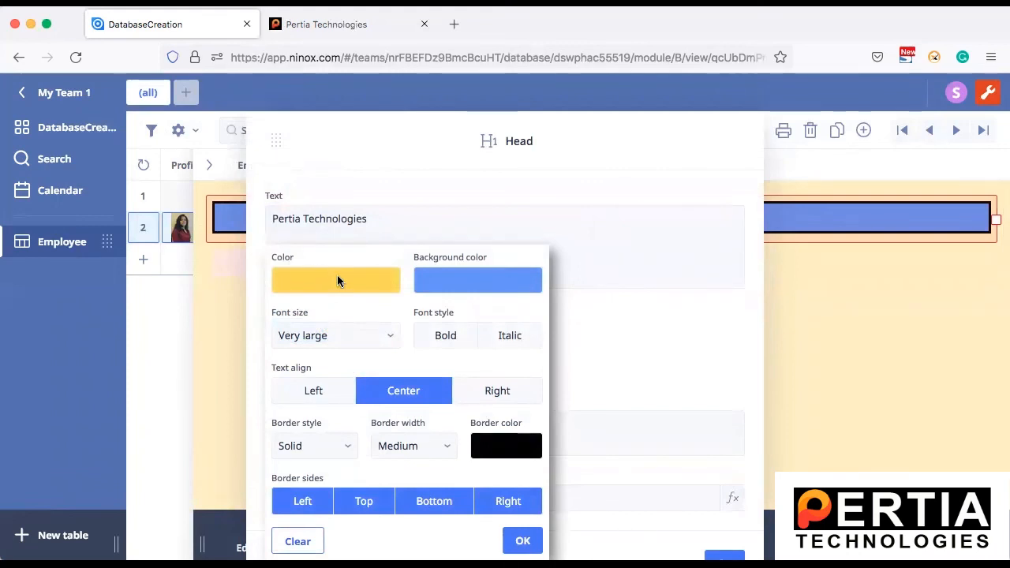
left_click(384, 337)
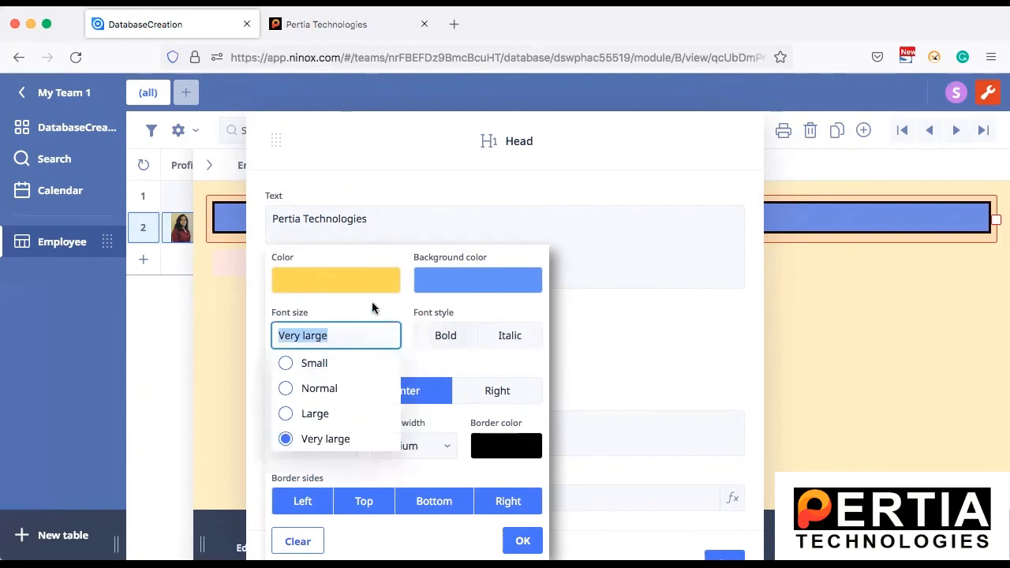
left_click(376, 308)
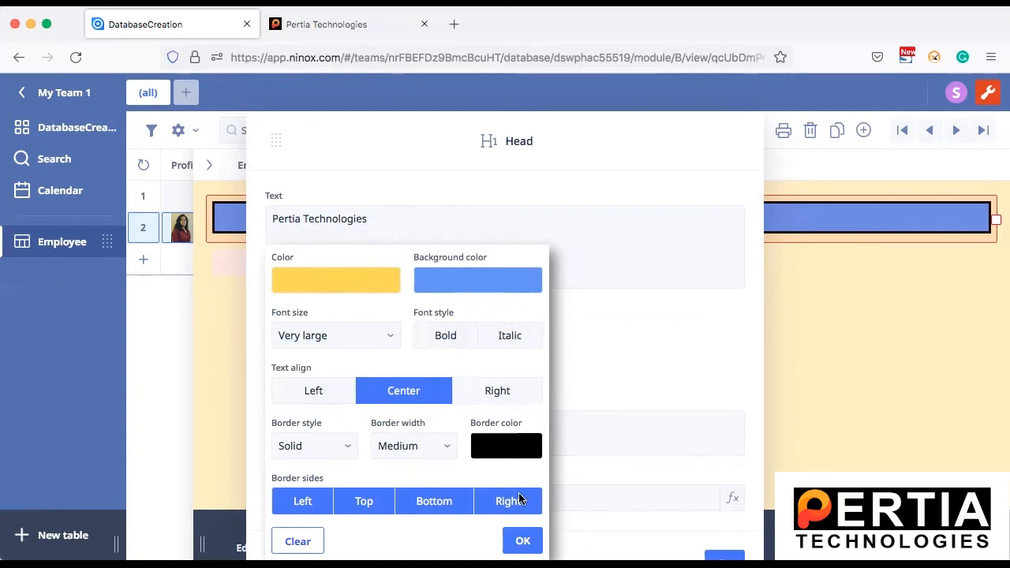
left_click(522, 541)
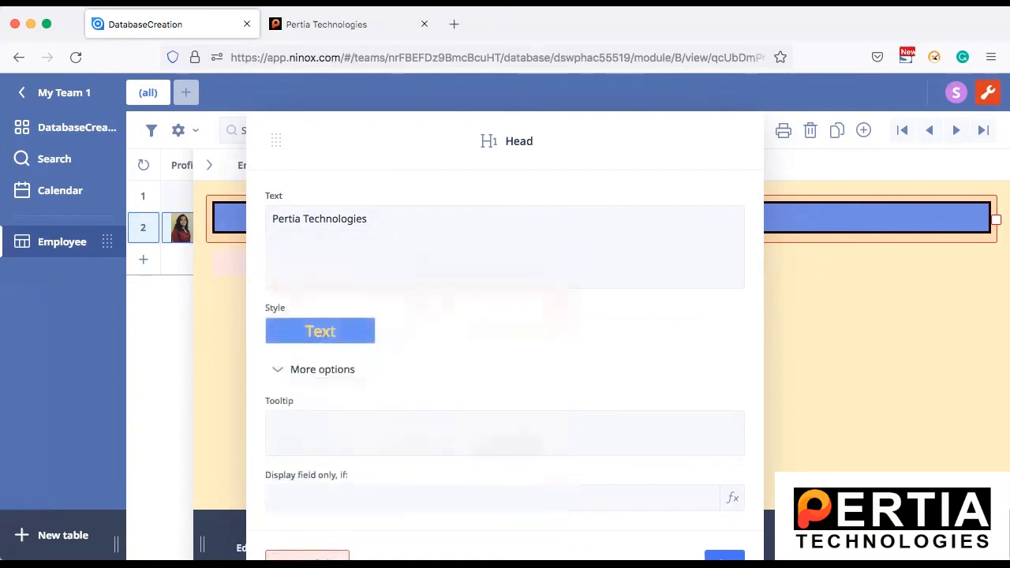
left_click(725, 556)
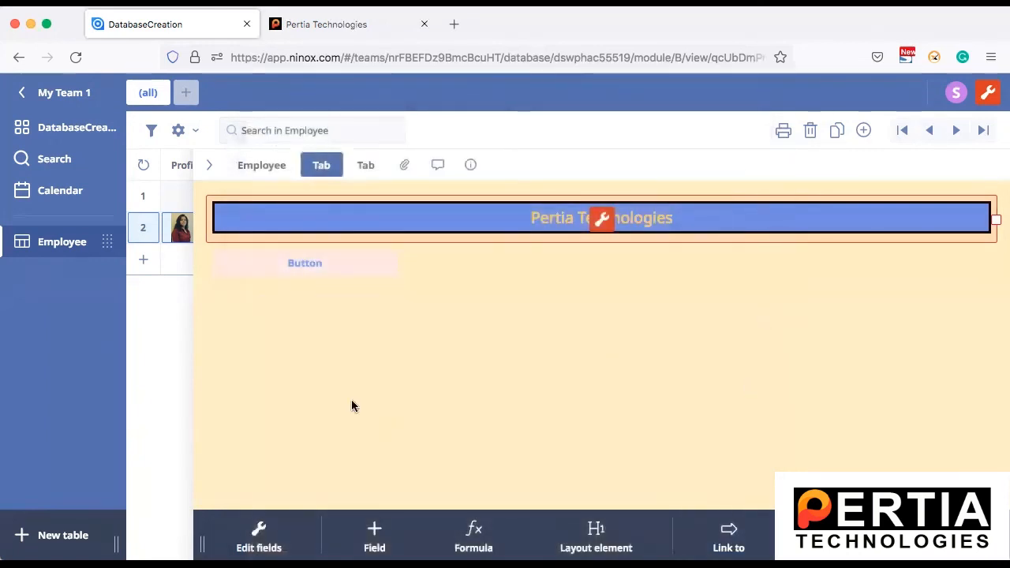
left_click(465, 365)
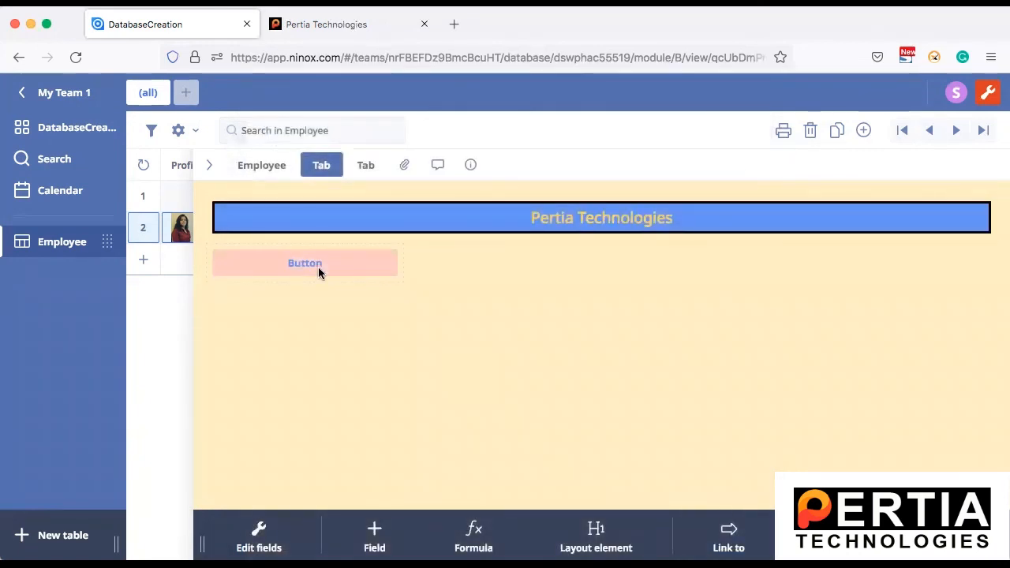
Step: Review the Button element's settings and its on-click formula editor, and close both without changing anything
left_click(296, 250)
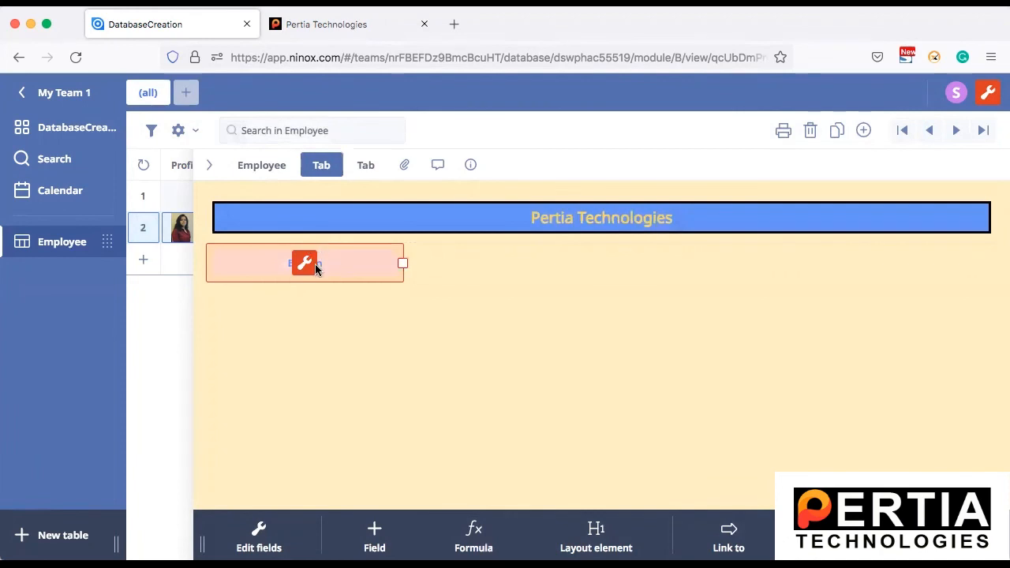
left_click(338, 318)
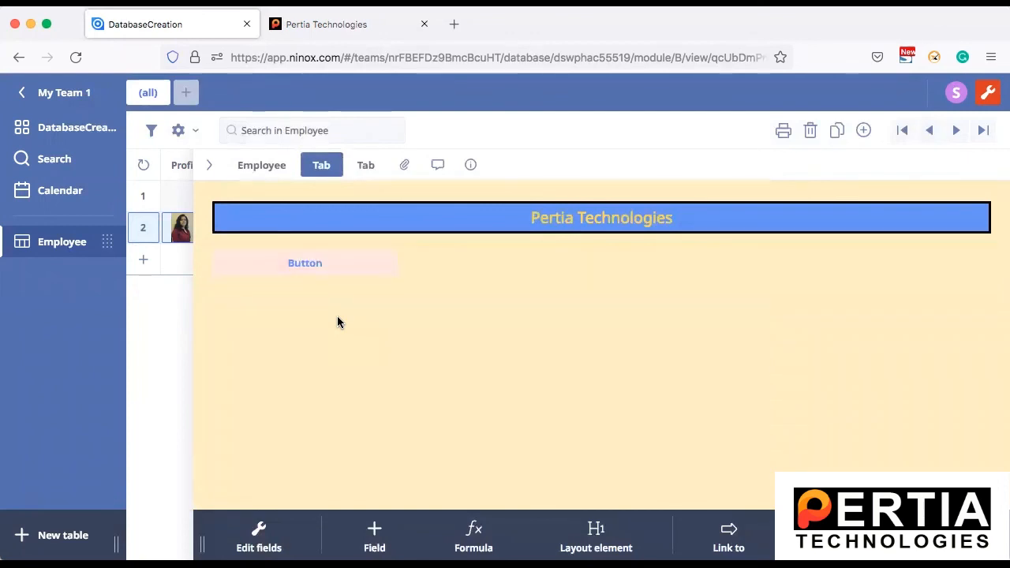
left_click(302, 252)
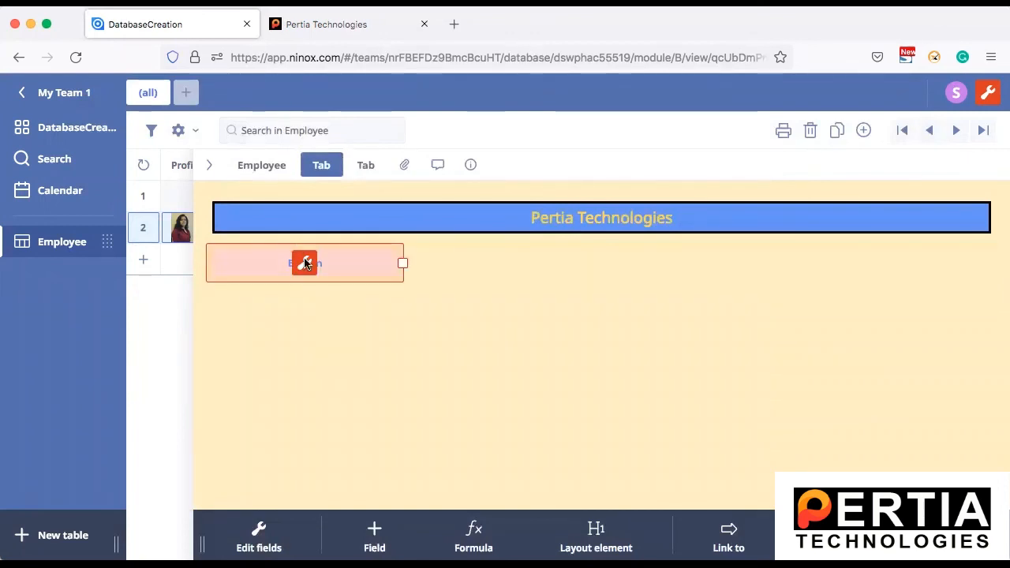
left_click(304, 262)
left_click(355, 273)
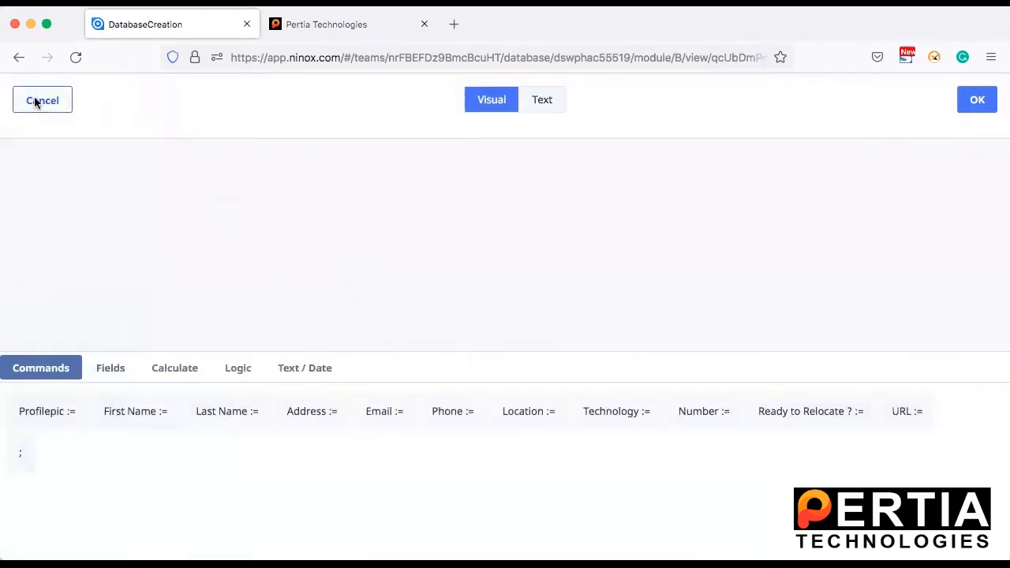
left_click(39, 100)
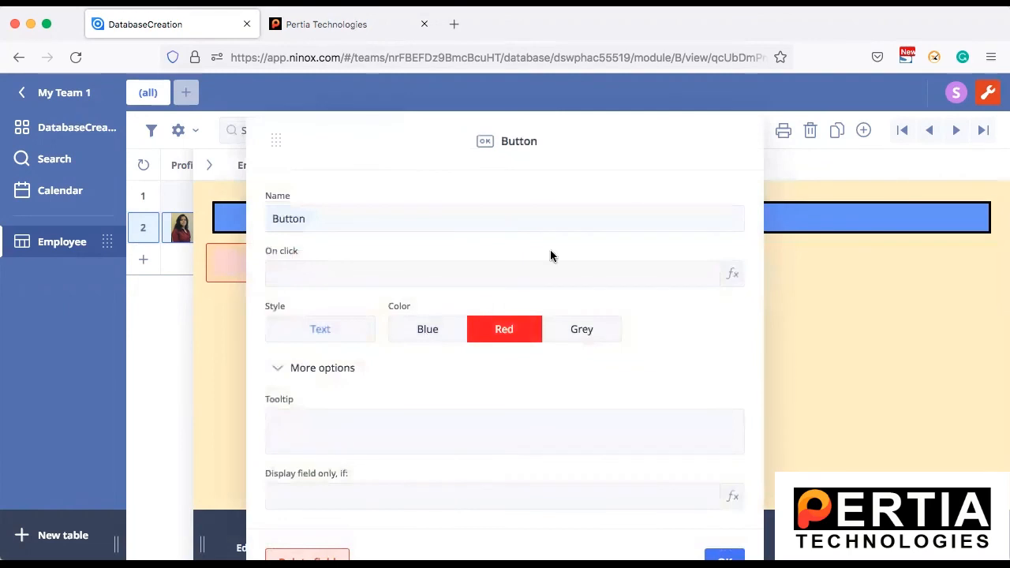
mouse_move(574, 146)
left_mouse_down()
mouse_move(577, 74)
mouse_move(583, 112)
left_mouse_up()
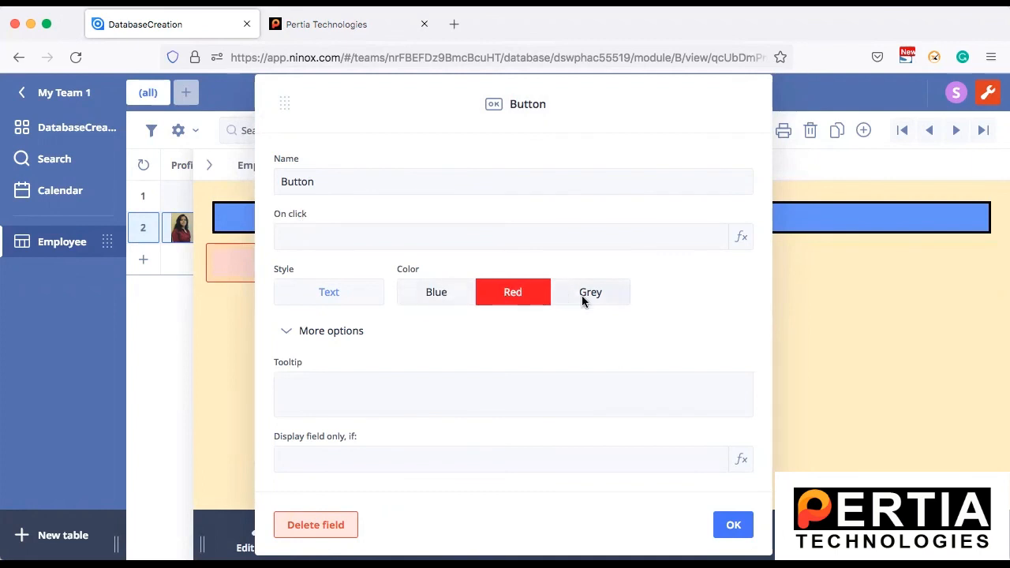
left_click(733, 526)
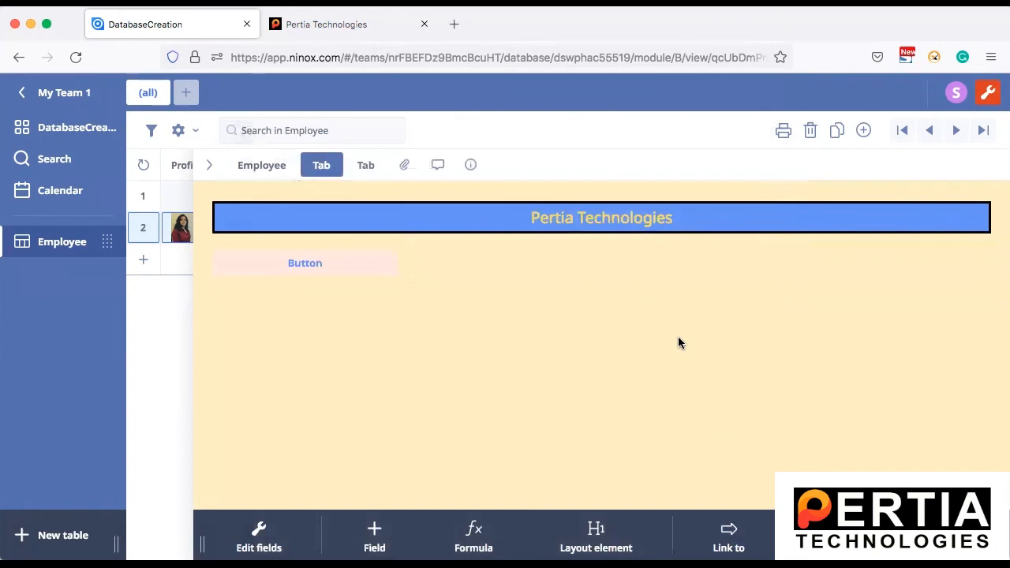
Step: Set the background color of the tab containing the heading and button to the orange preset and save the changes
left_click(320, 171)
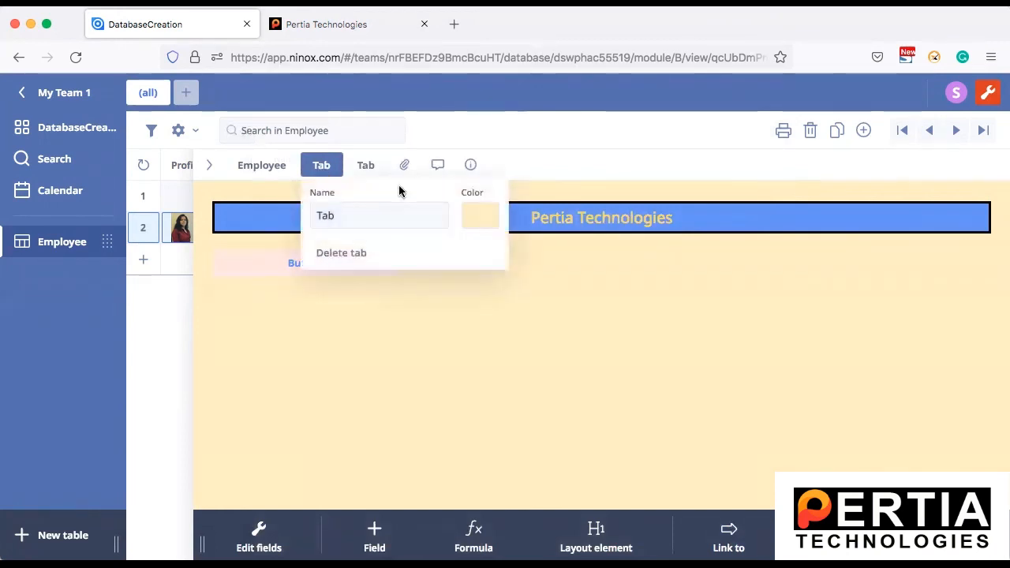
left_click(479, 215)
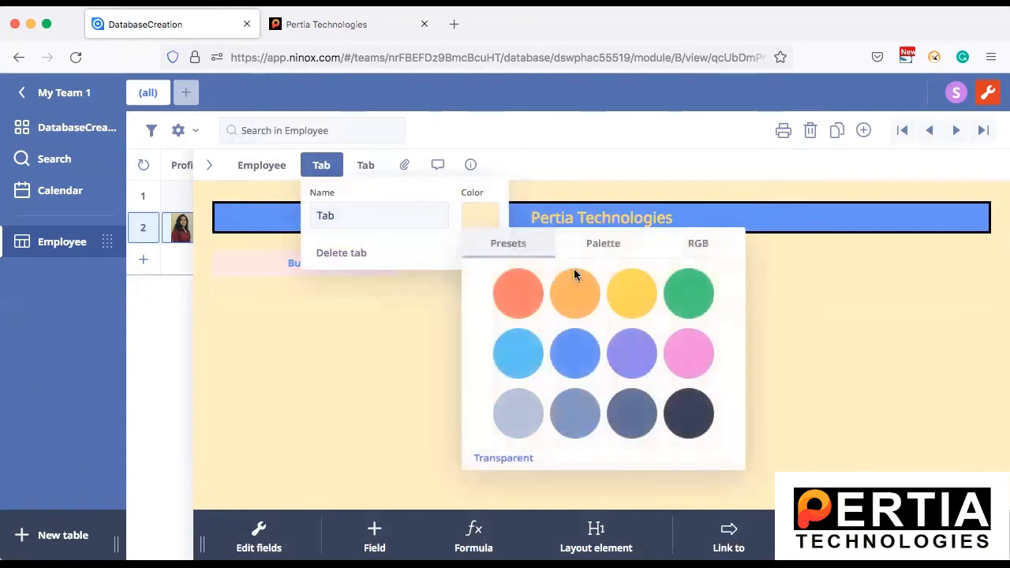
left_click(571, 306)
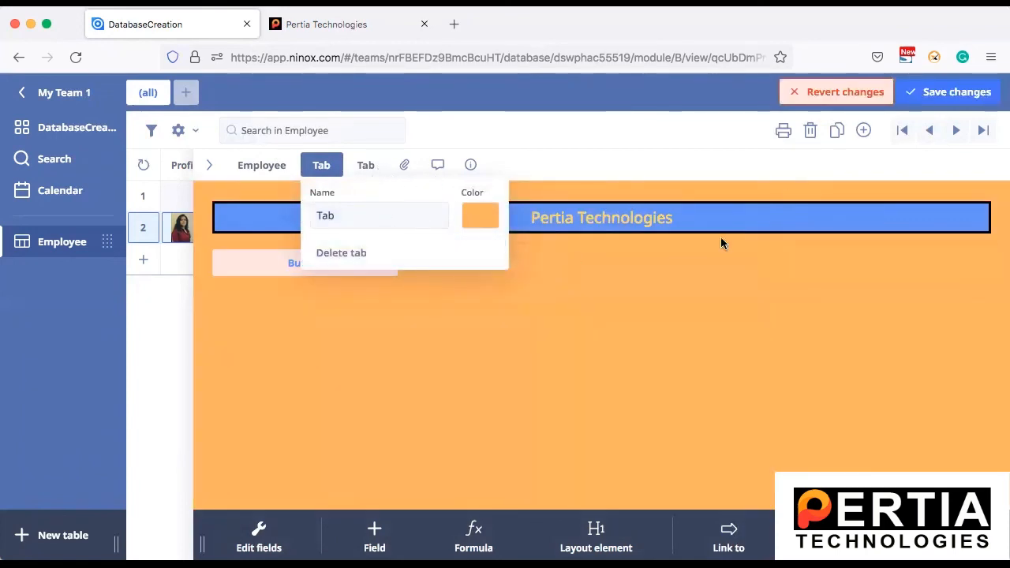
left_click(924, 91)
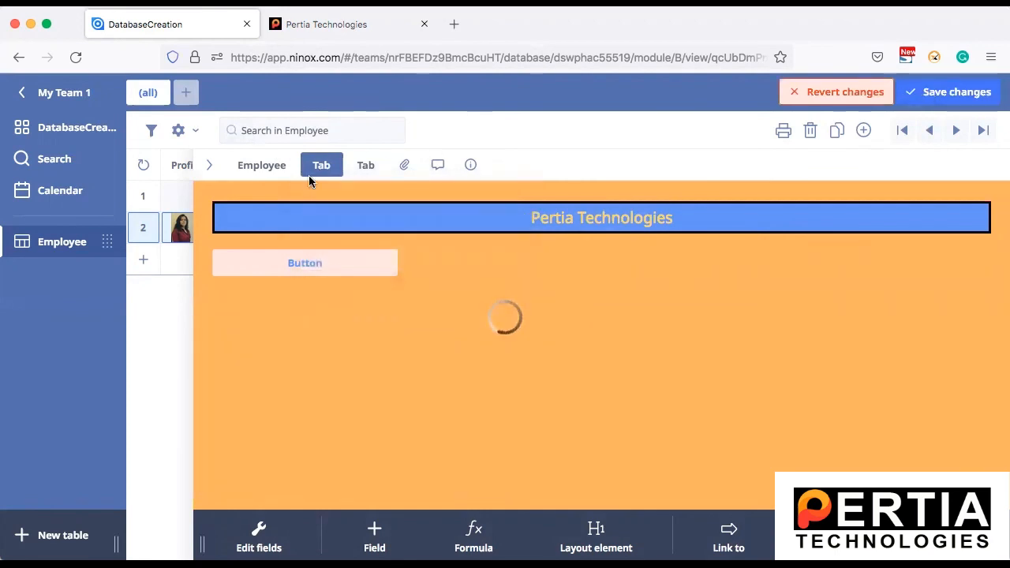
Step: View the record's Employee tab, return to the DatabaseCreation home page and turn off edit mode
left_click(259, 167)
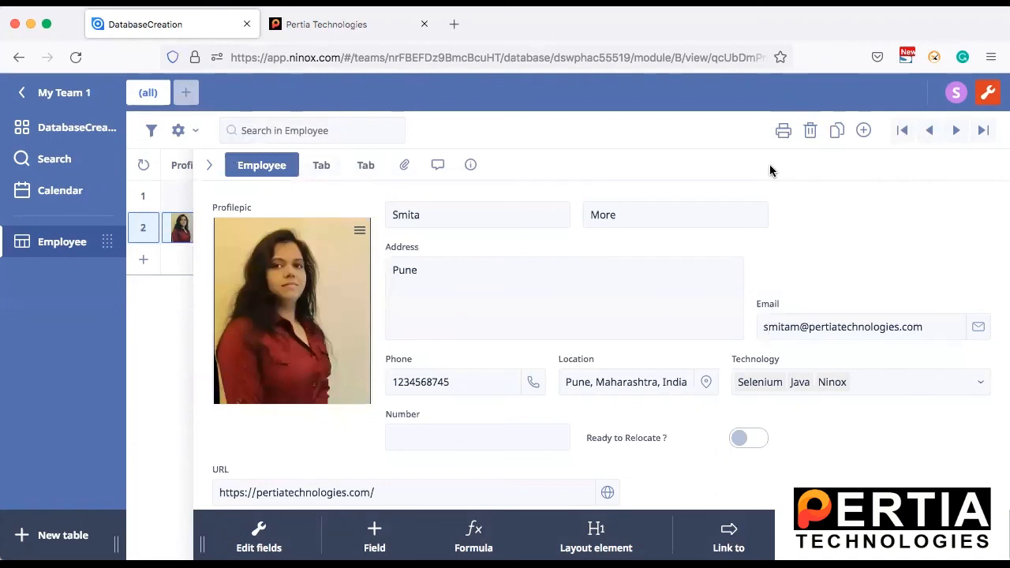
left_click(71, 127)
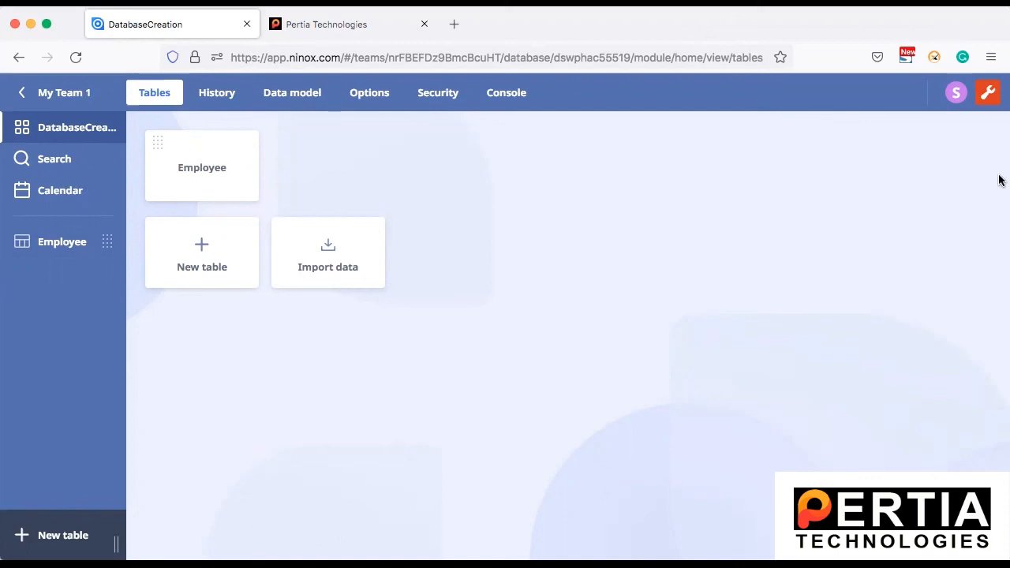
left_click(989, 95)
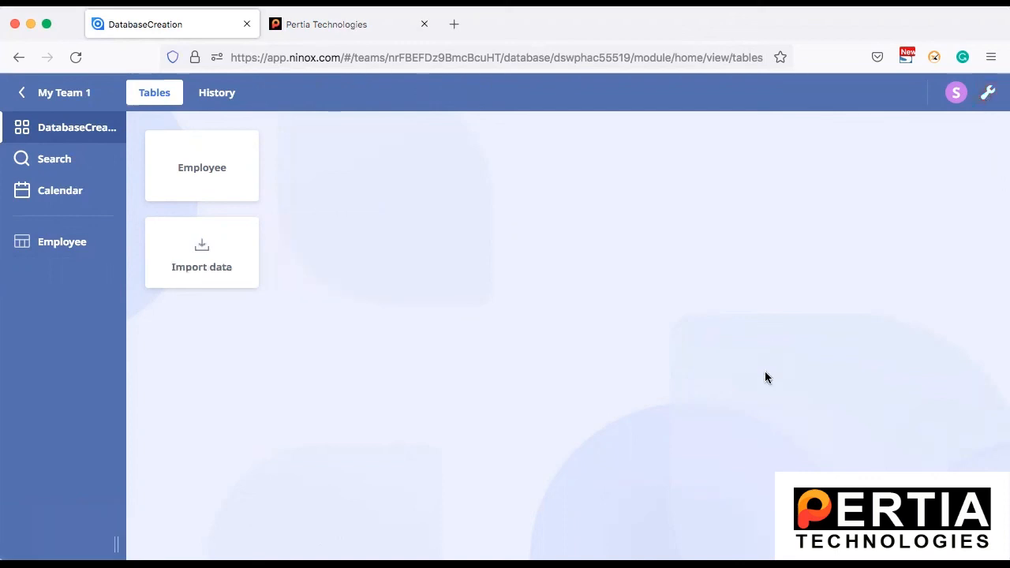